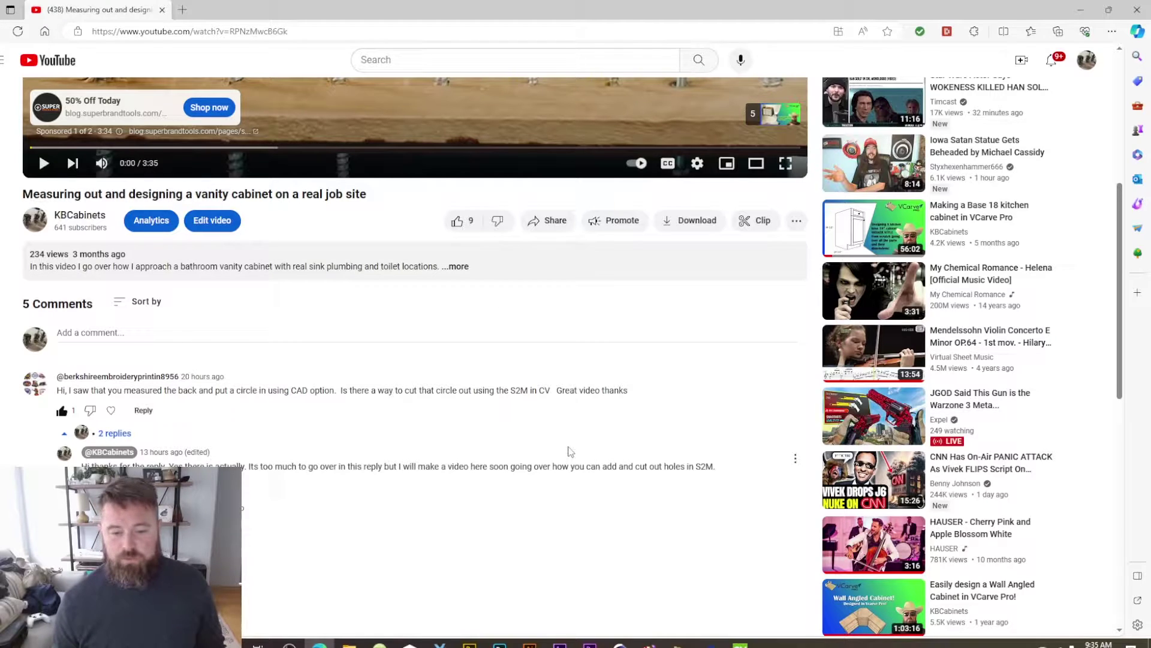
# Step: Switch to Cabinet Vision and examine the vanity cabinet in section and 3D, including the hole in its back panel
pyautogui.click(744, 644)
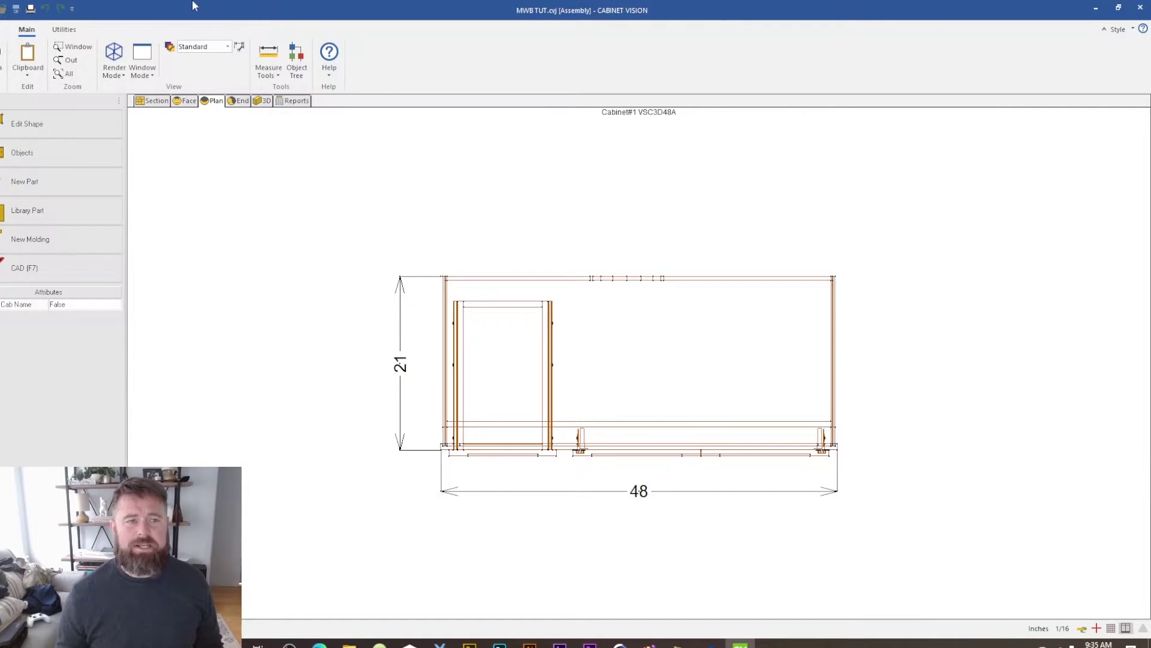
pyautogui.click(156, 103)
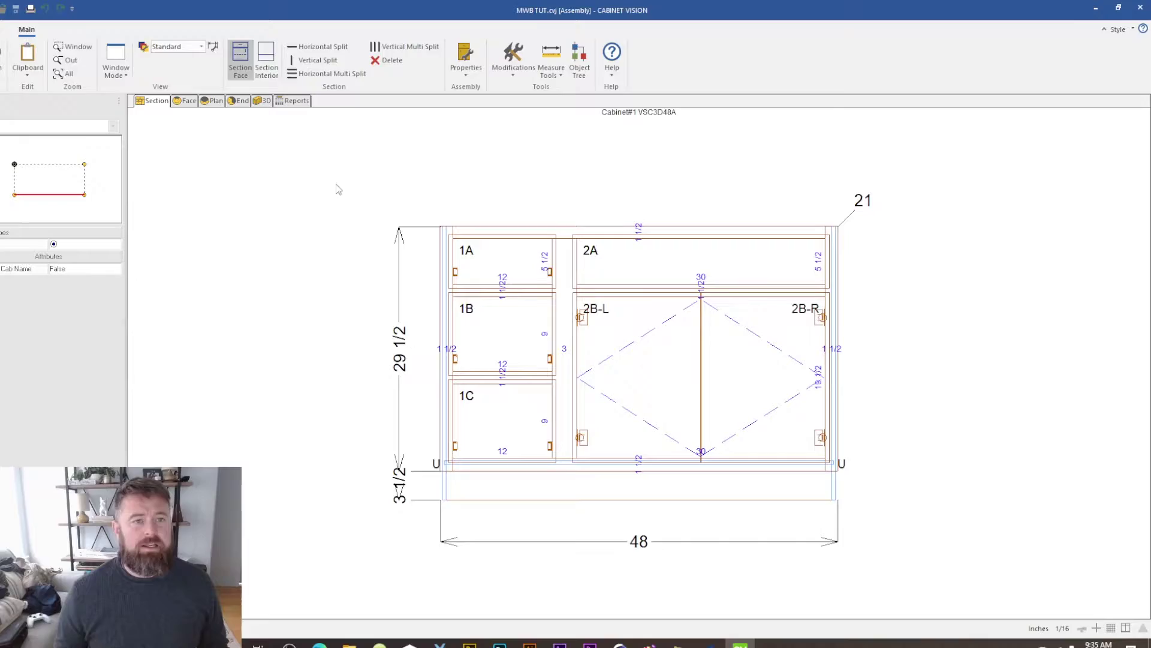
pyautogui.click(262, 104)
pyautogui.moveTo(972, 401)
pyautogui.mouseDown()
pyautogui.moveTo(797, 406)
pyautogui.moveTo(741, 277)
pyautogui.moveTo(781, 410)
pyautogui.moveTo(862, 395)
pyautogui.moveTo(804, 378)
pyautogui.mouseUp()
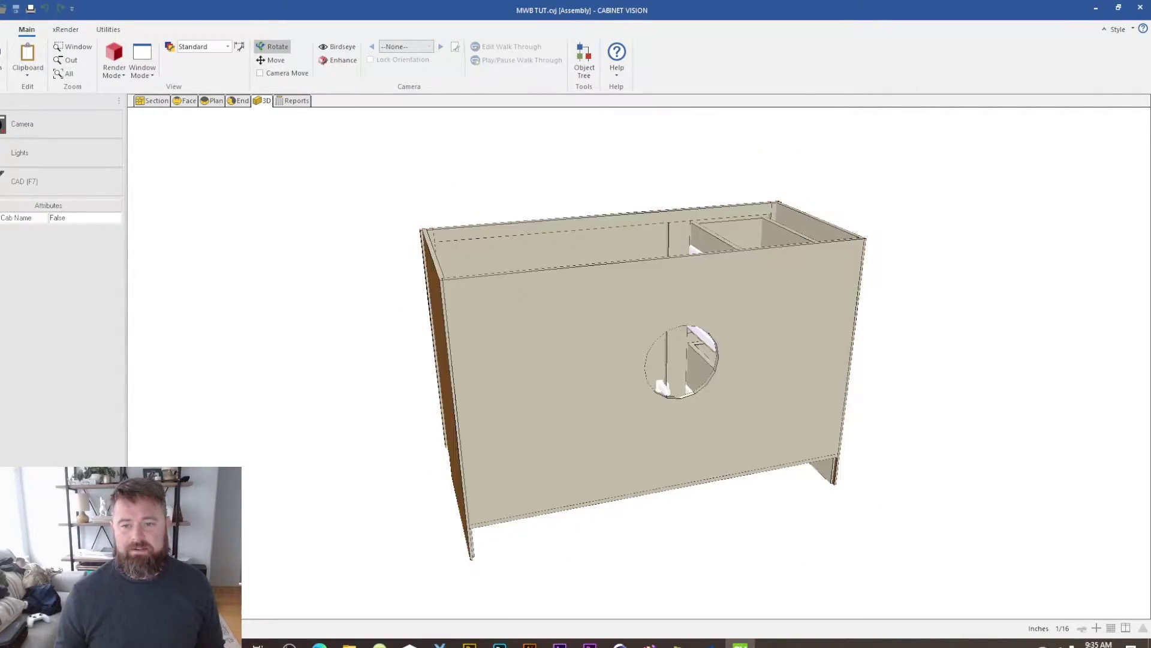
pyautogui.moveTo(684, 405)
pyautogui.mouseDown()
pyautogui.moveTo(394, 224)
pyautogui.moveTo(894, 434)
pyautogui.moveTo(959, 450)
pyautogui.moveTo(1102, 427)
pyautogui.mouseUp()
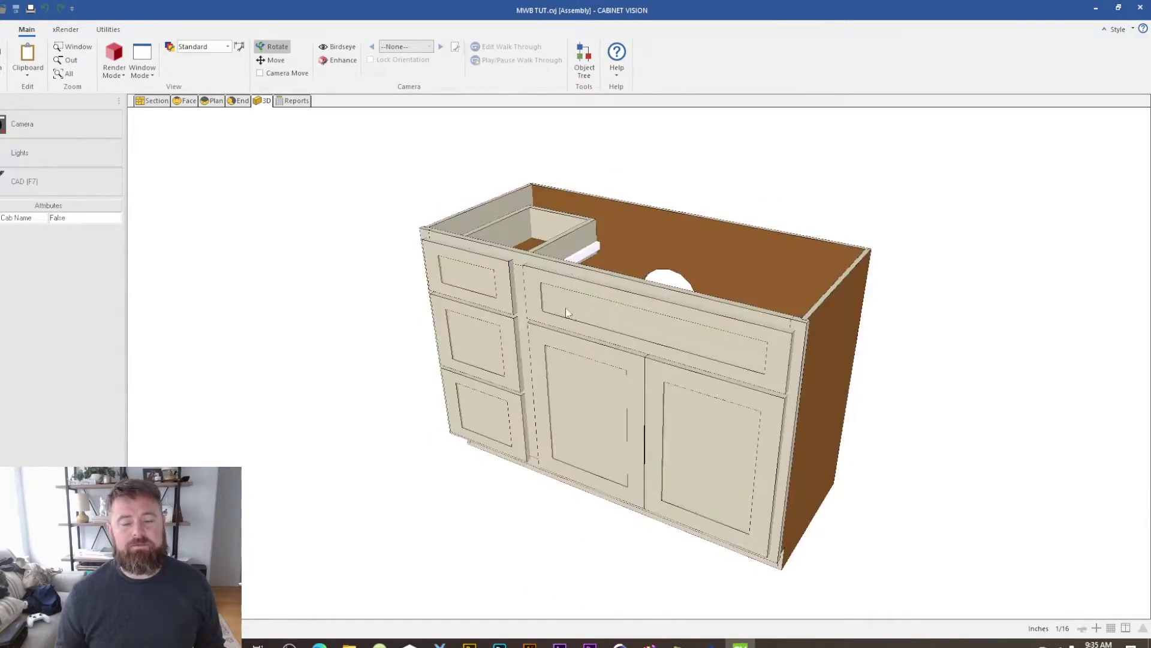
pyautogui.moveTo(570, 313)
pyautogui.mouseDown()
pyautogui.moveTo(789, 488)
pyautogui.moveTo(862, 456)
pyautogui.mouseUp()
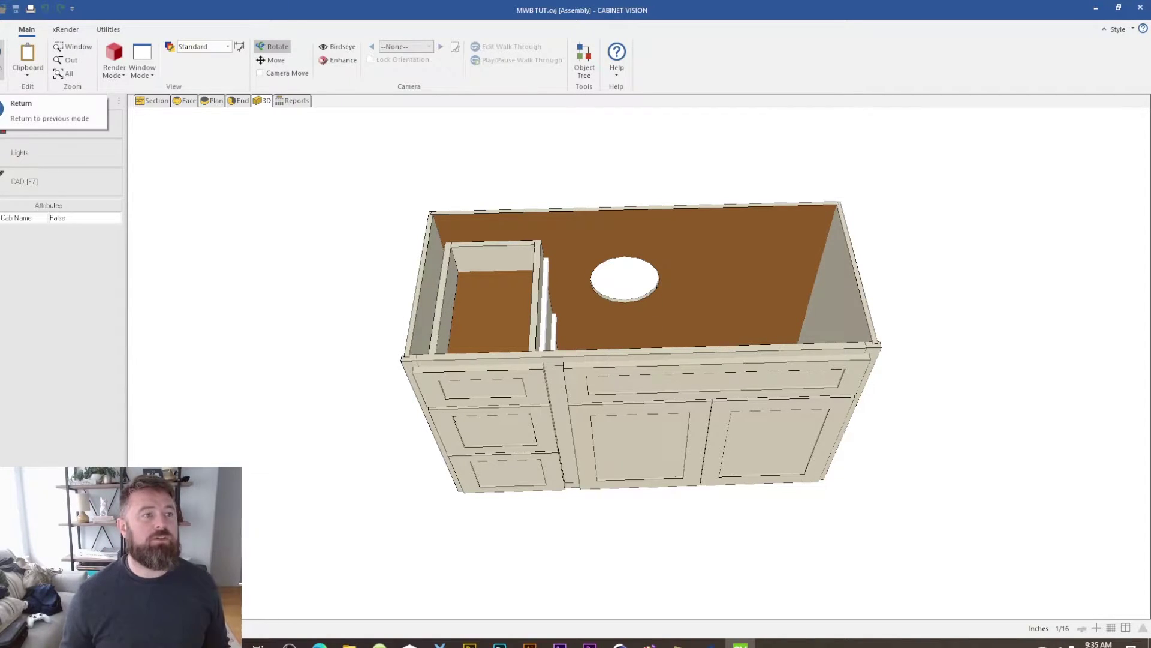
# Step: Return to the room layout and open cabinet #1 (VSC3D48A) from the wall elevation
pyautogui.click(3, 124)
pyautogui.click(151, 101)
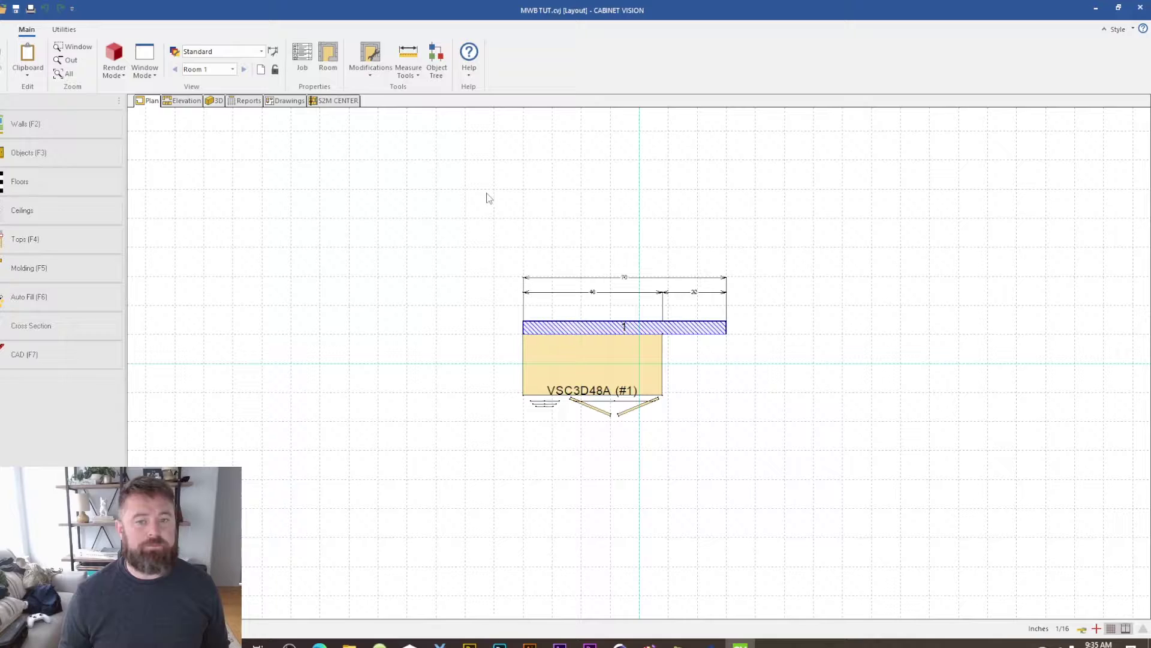
pyautogui.click(189, 103)
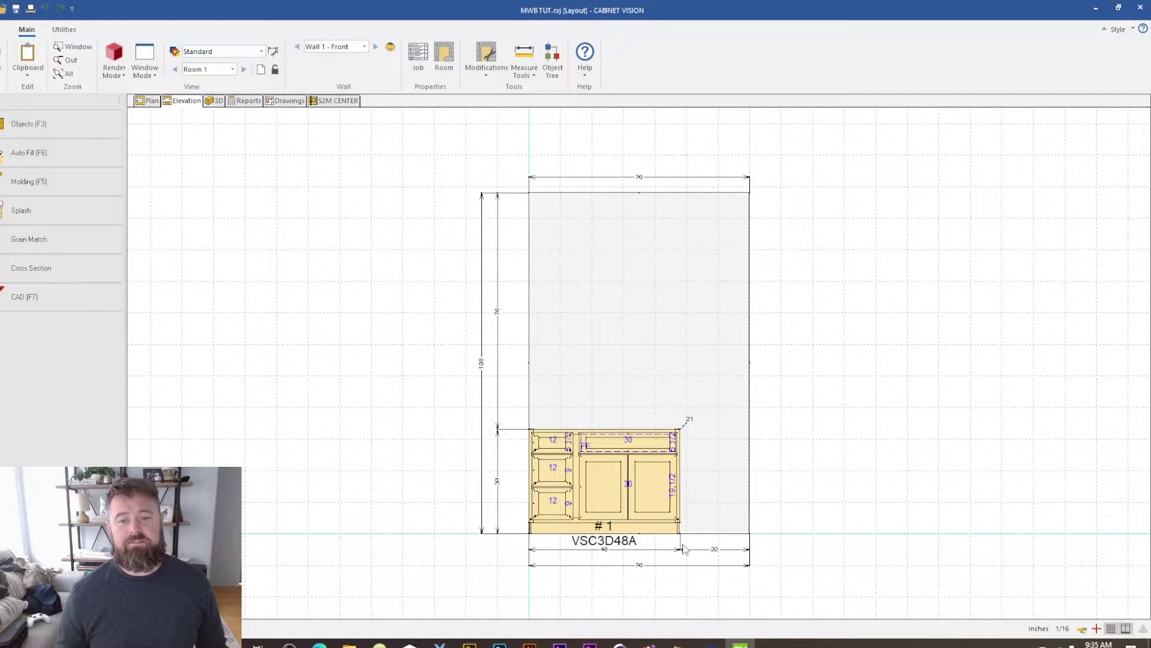
pyautogui.click(602, 472)
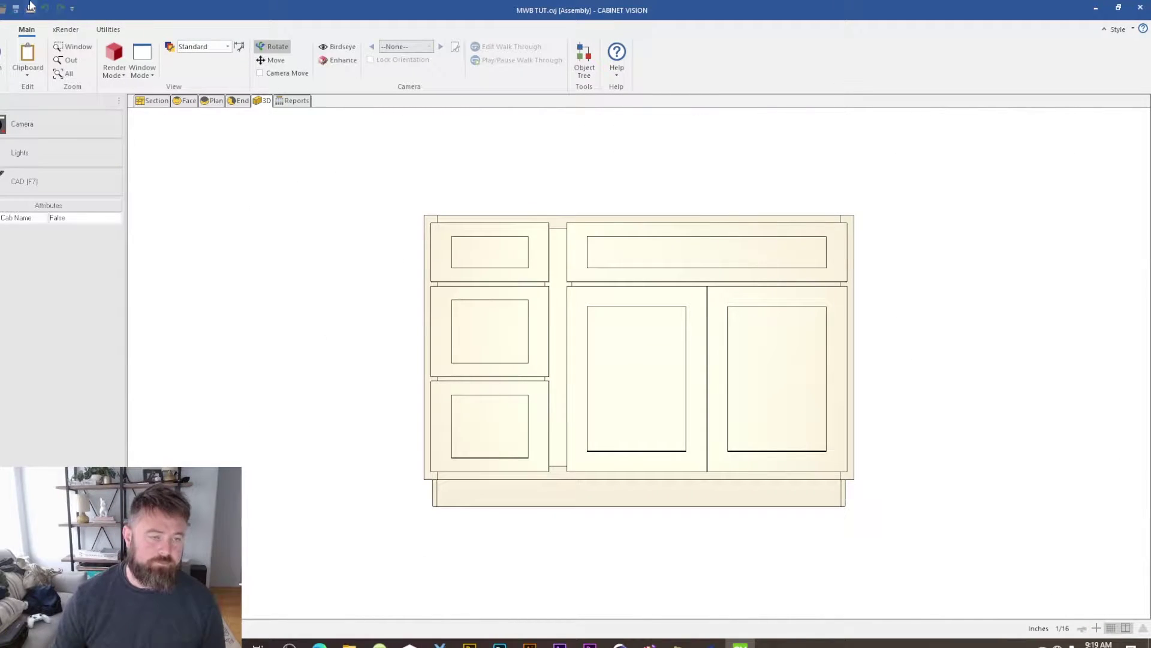
# Step: Select the cabinet's Unfinished Back in the plan view and open it for part editing
pyautogui.click(213, 101)
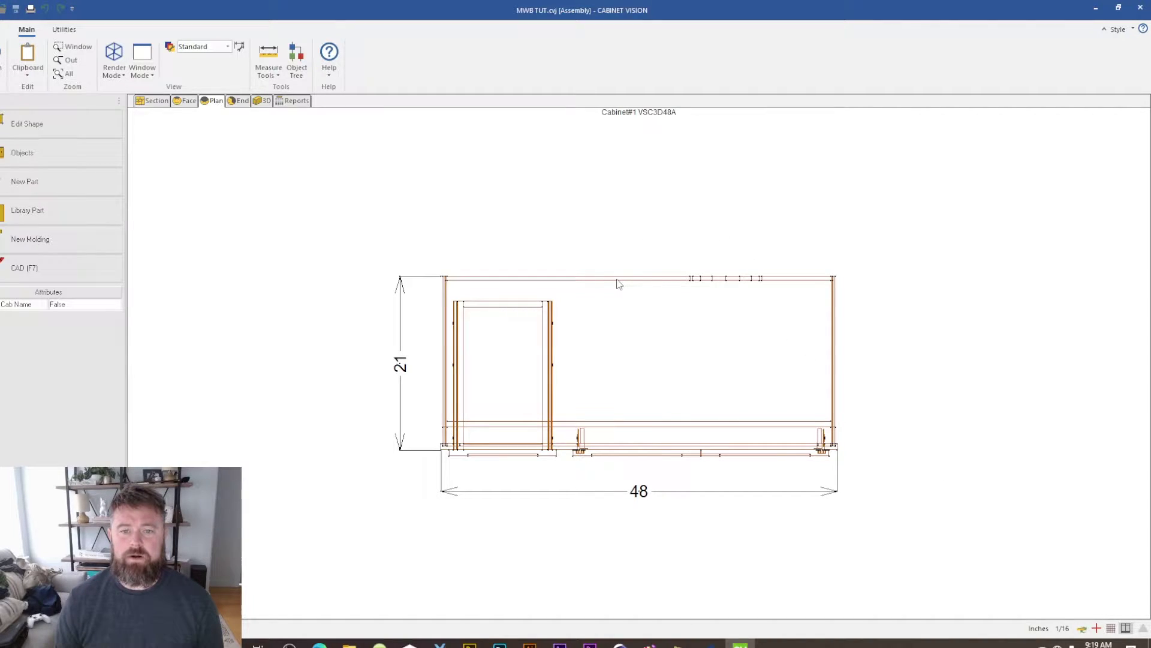
pyautogui.moveTo(620, 284)
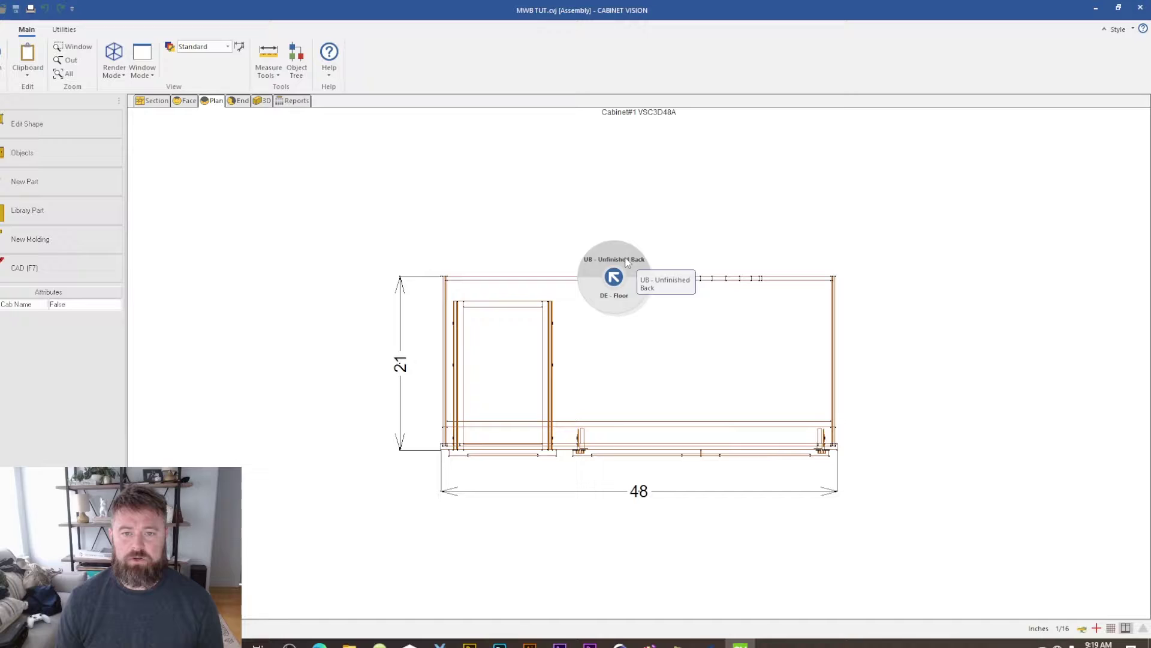
pyautogui.click(626, 262)
pyautogui.rightClick(624, 257)
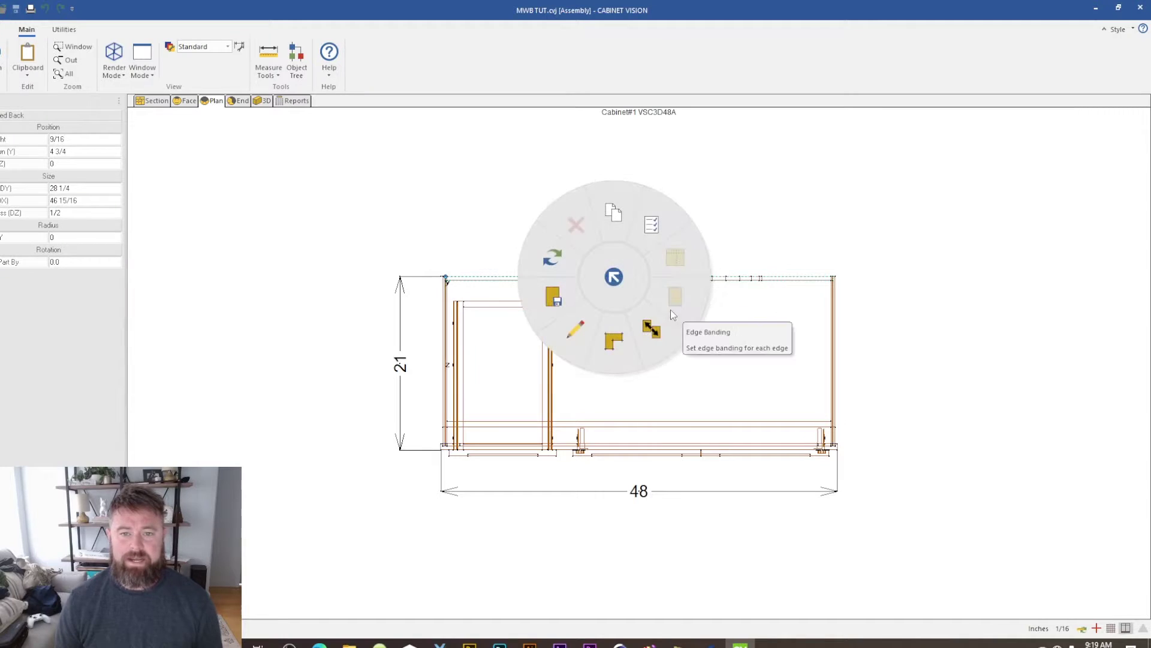
pyautogui.click(575, 337)
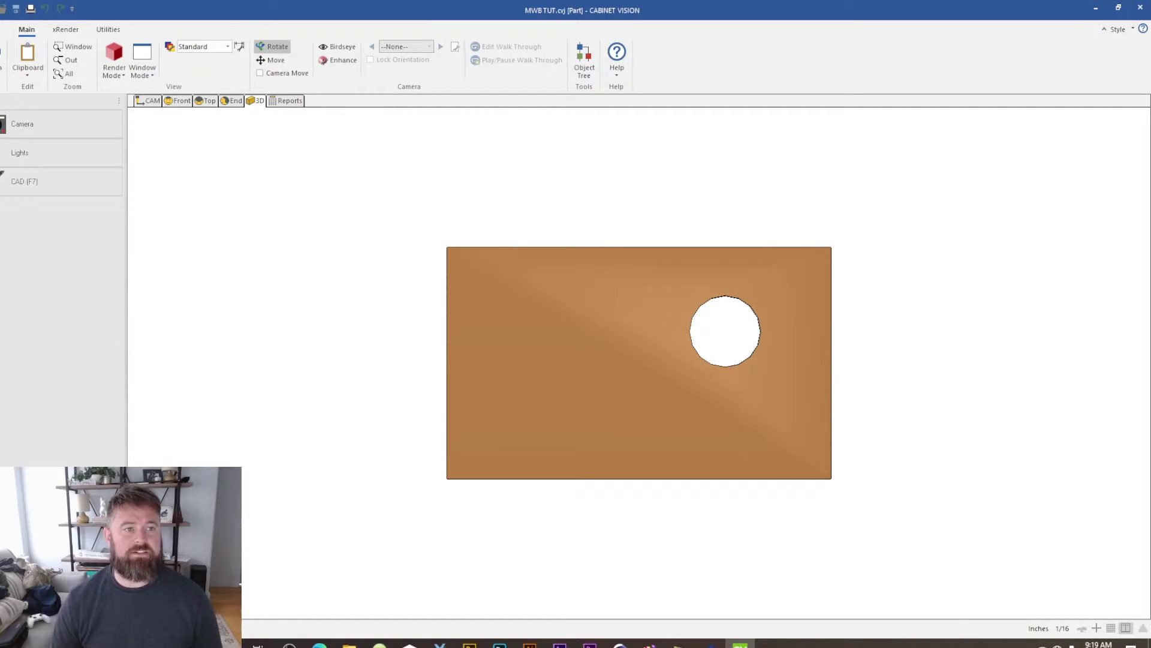
# Step: Inspect the back panel in 3D and delete the existing circular cutout from its CAM drawing
pyautogui.moveTo(889, 512); pyautogui.dragTo(843, 414)
pyautogui.moveTo(640, 240); pyautogui.dragTo(980, 260)
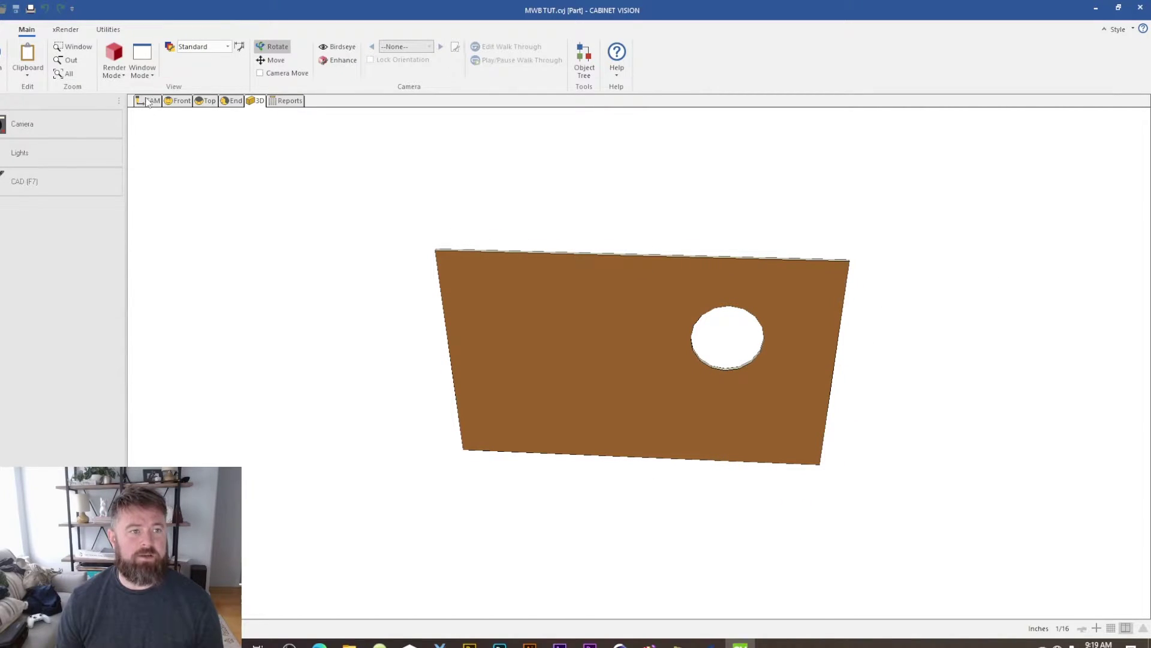
pyautogui.click(148, 101)
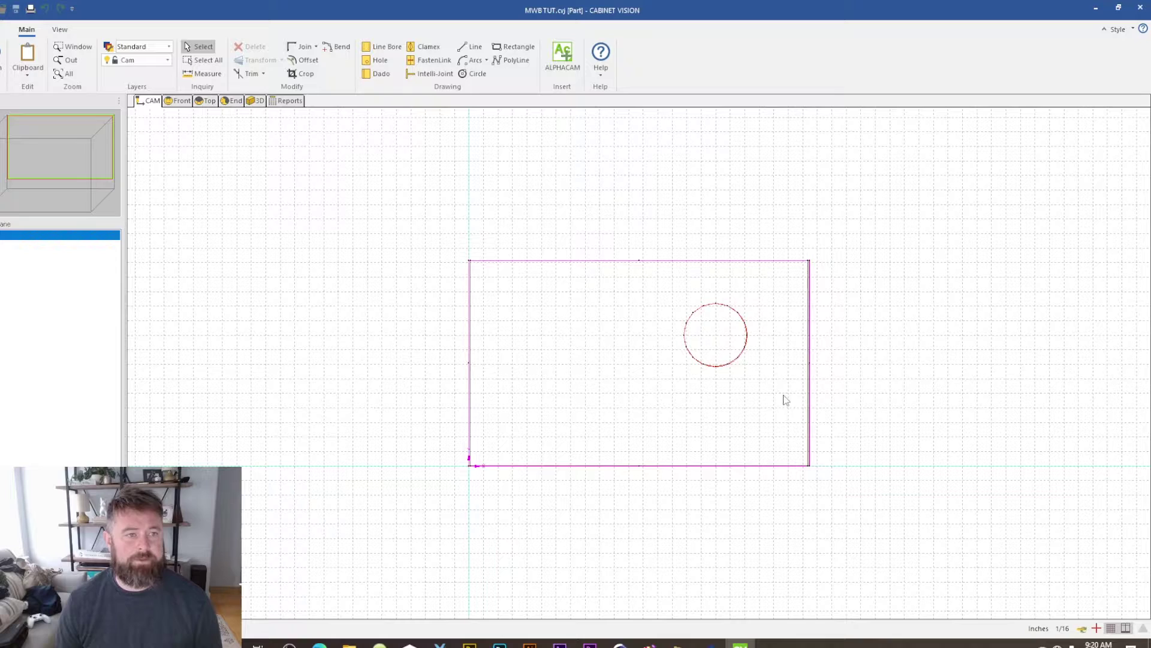
pyautogui.click(733, 359)
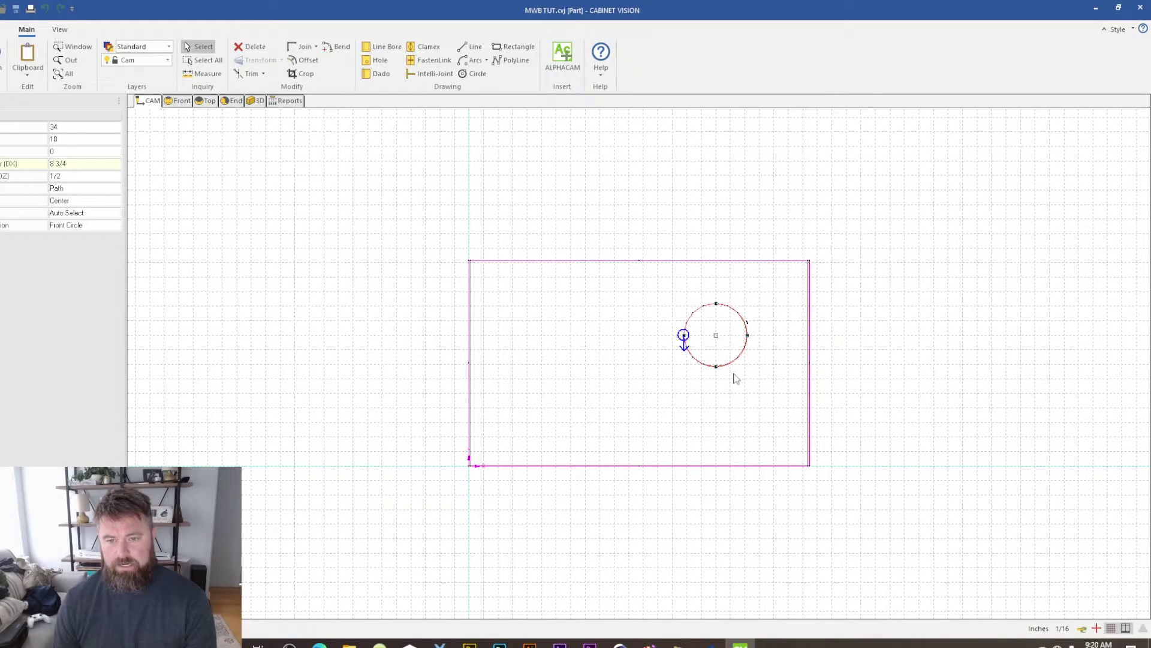
pyautogui.press('Delete')
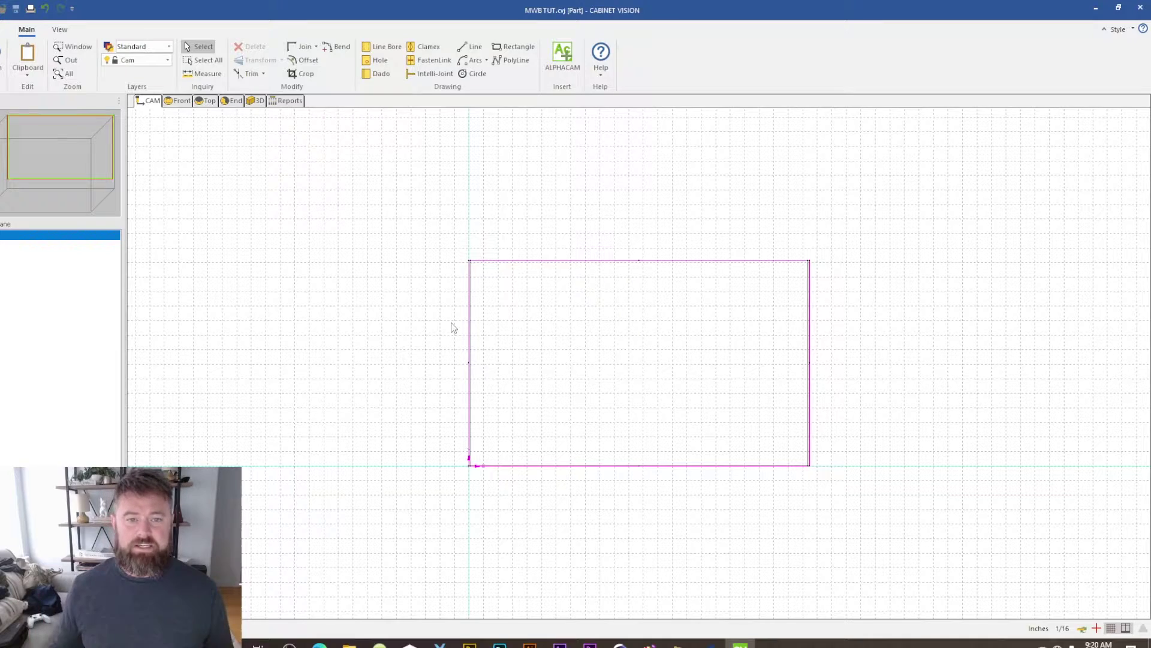
# Step: Examine the back panel's different machining planes in the CAM drawing, ending on the first plane
pyautogui.scroll(-2, 753, 378)
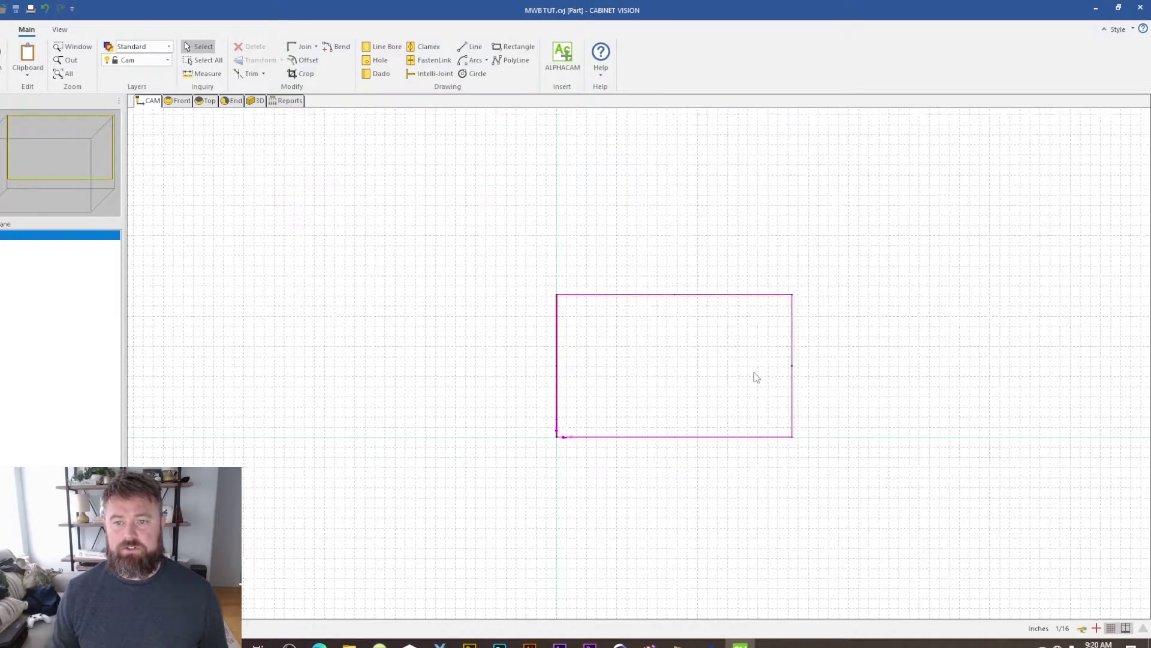
pyautogui.scroll(3, 751, 374)
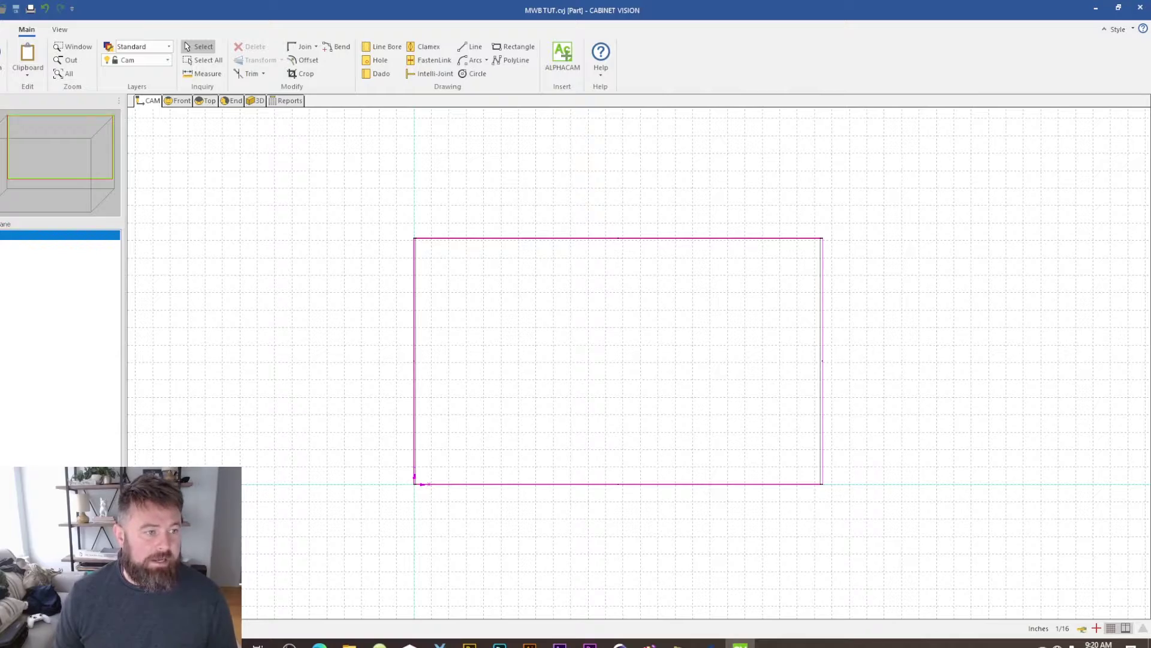
pyautogui.click(60, 244)
pyautogui.press('Down')
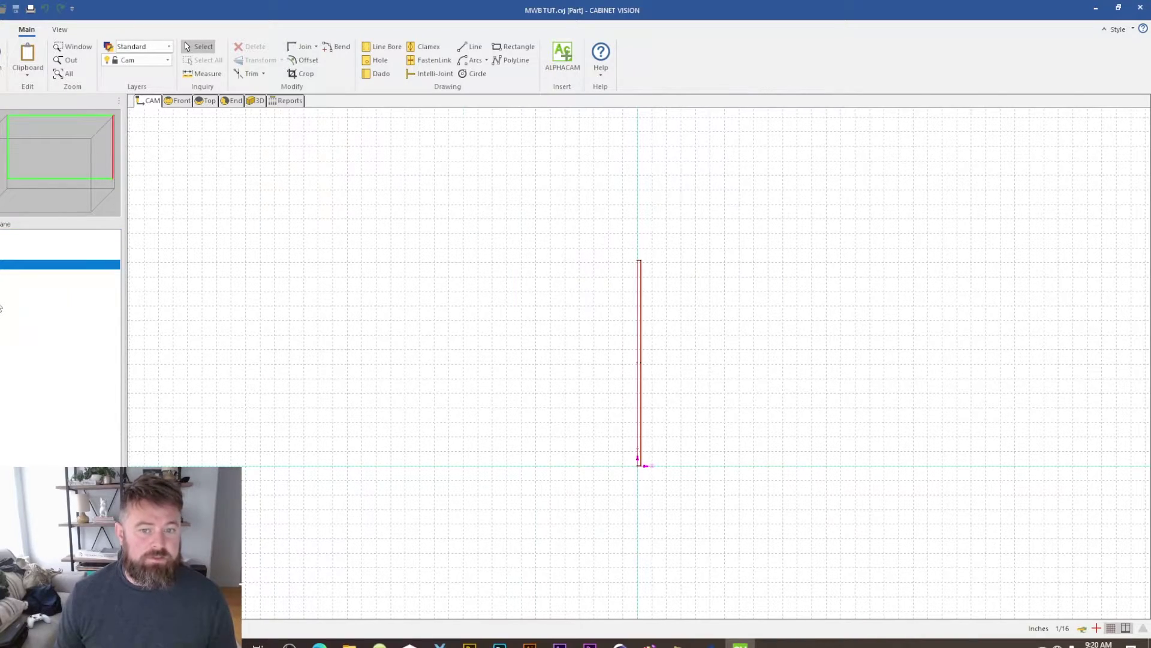
pyautogui.press('Down')
pyautogui.click(60, 234)
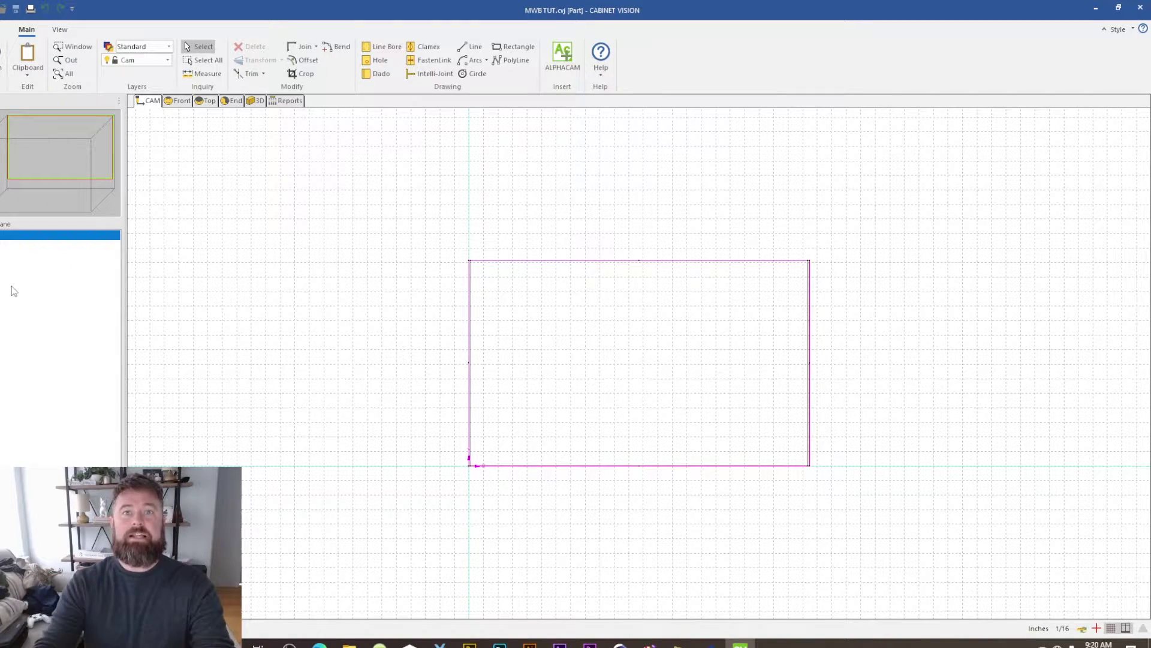
pyautogui.click(3, 247)
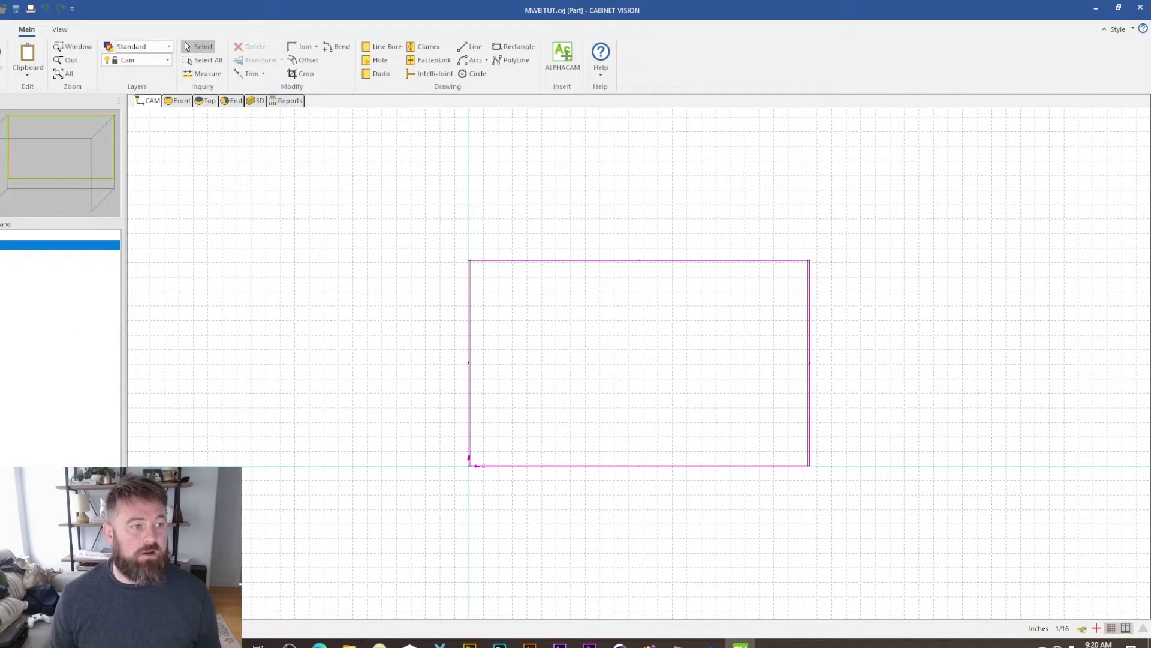
pyautogui.click(60, 235)
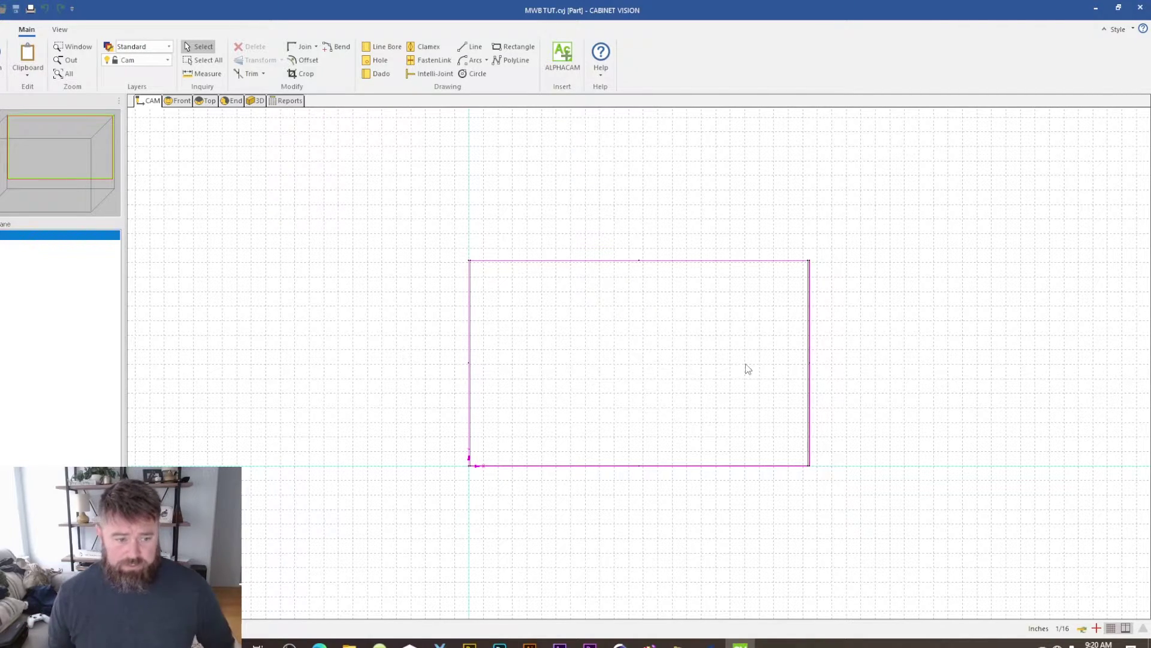
pyautogui.scroll(-1, 747, 399)
pyautogui.scroll(2, 747, 399)
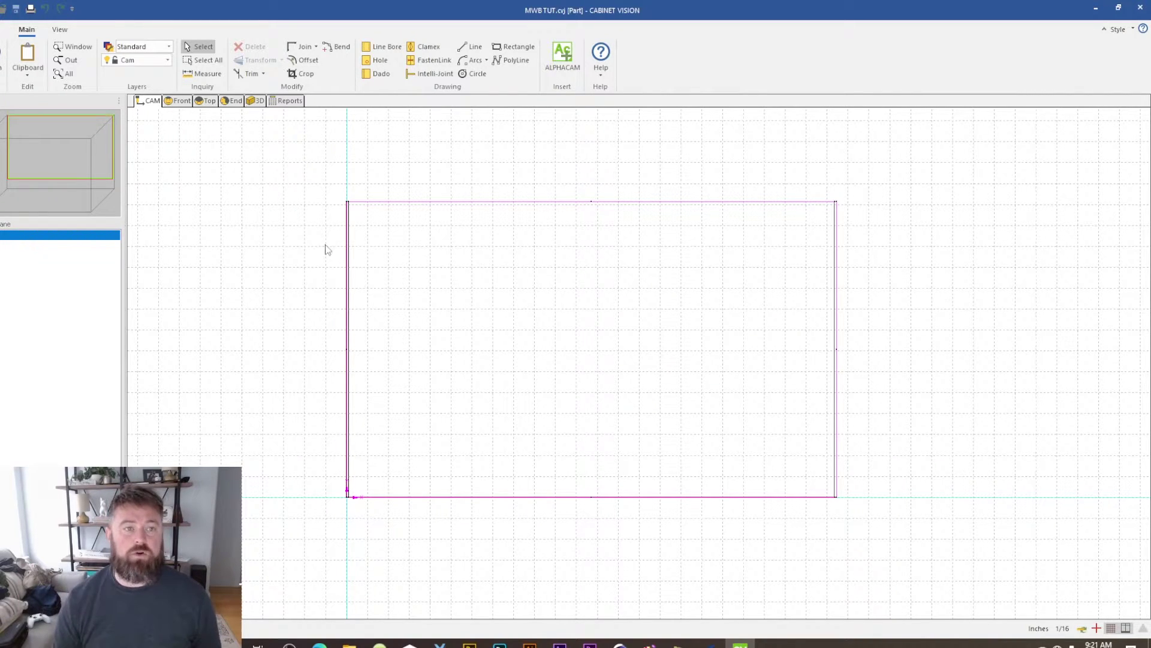
# Step: Draw a circle about 4 inches in diameter on the back panel, centred at X 34, Y 16
pyautogui.click(207, 74)
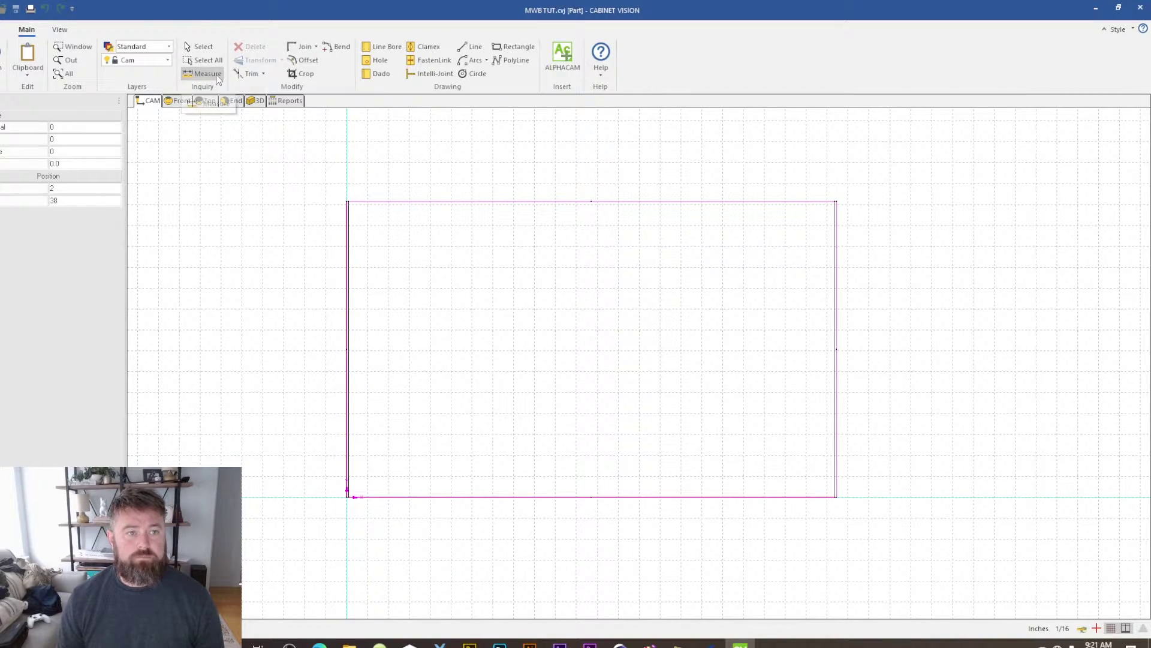
pyautogui.click(479, 74)
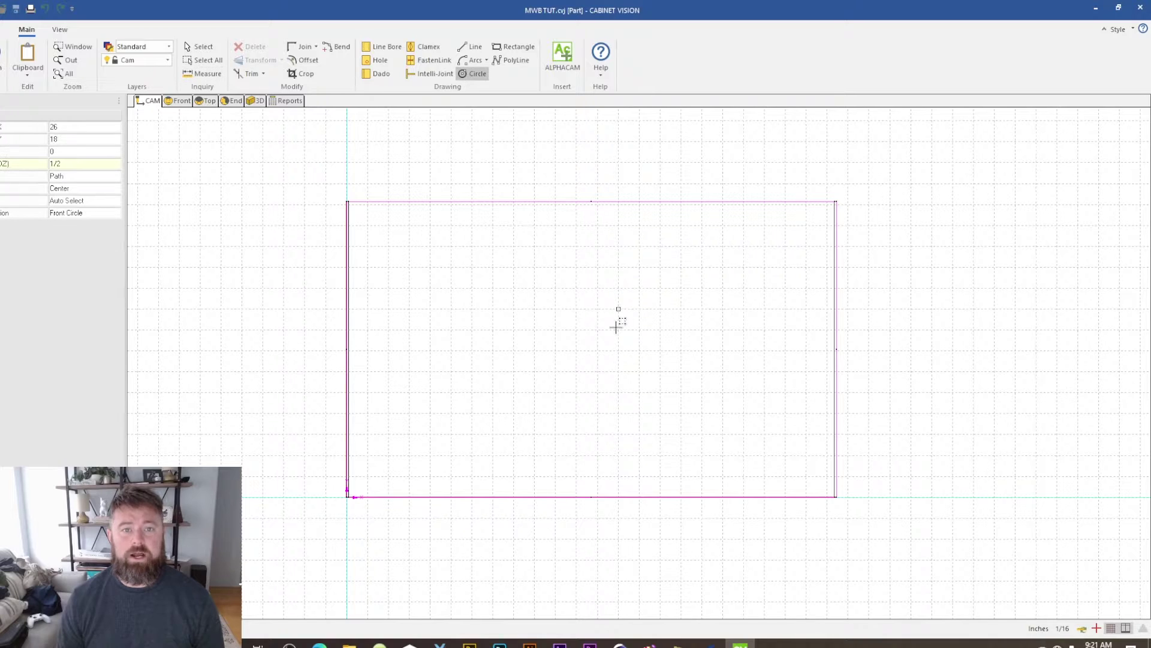
pyautogui.click(702, 329)
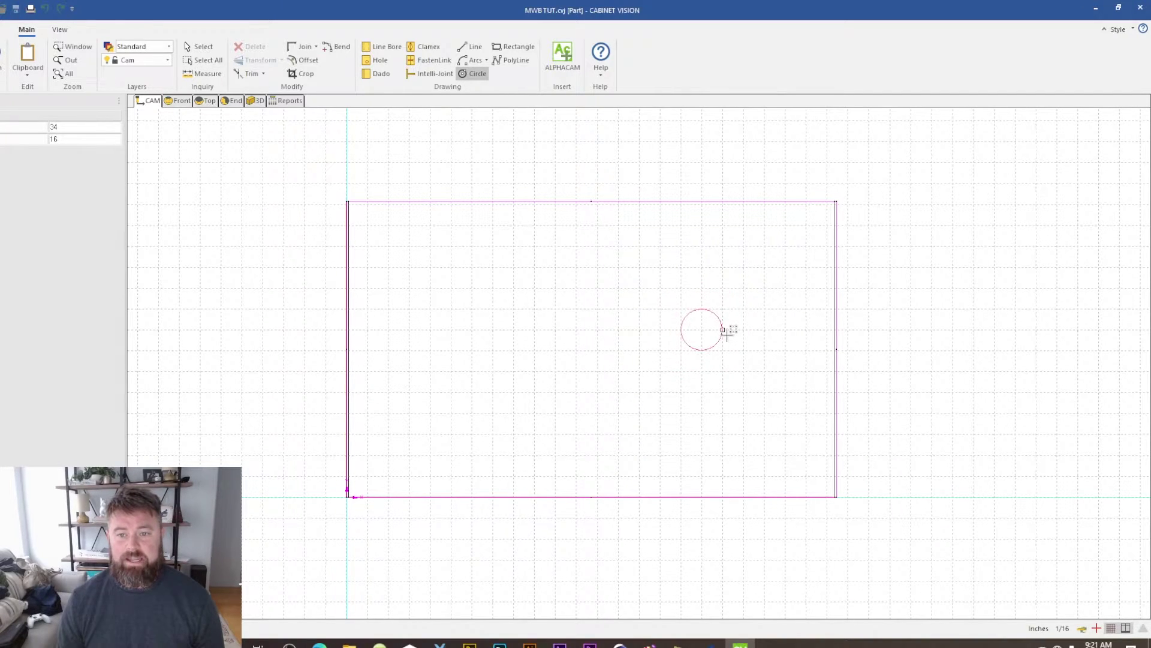
pyautogui.click(722, 324)
# Step: Return to the cabinet assembly and reopen the Unfinished Back for part editing
pyautogui.click(21, 103)
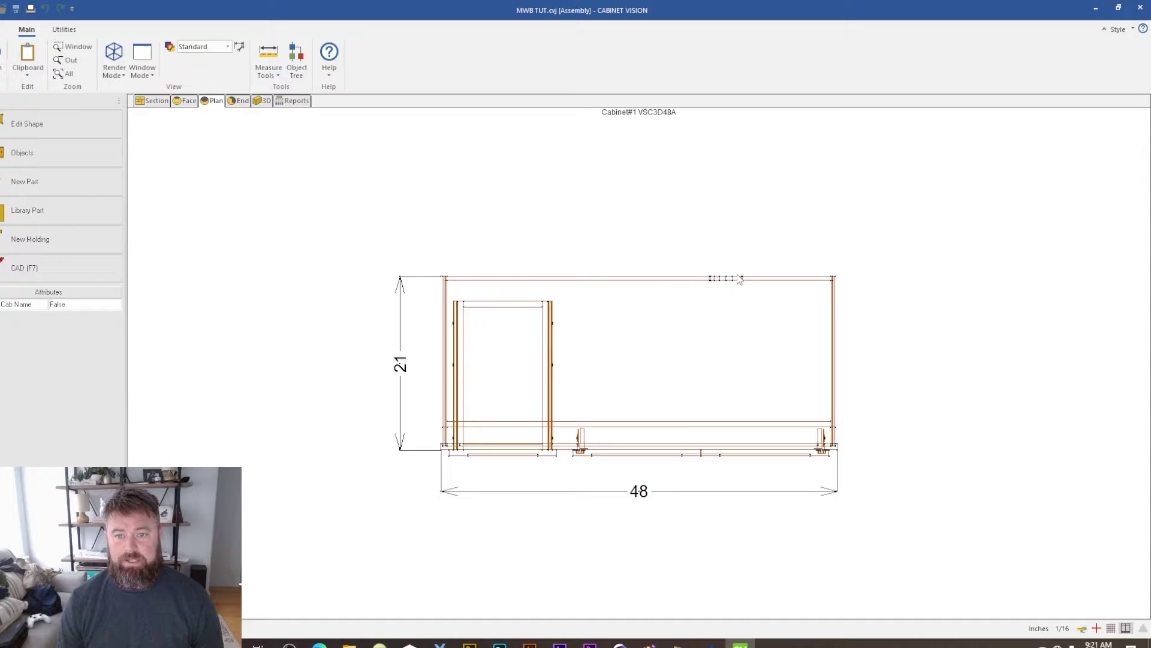
pyautogui.rightClick(690, 277)
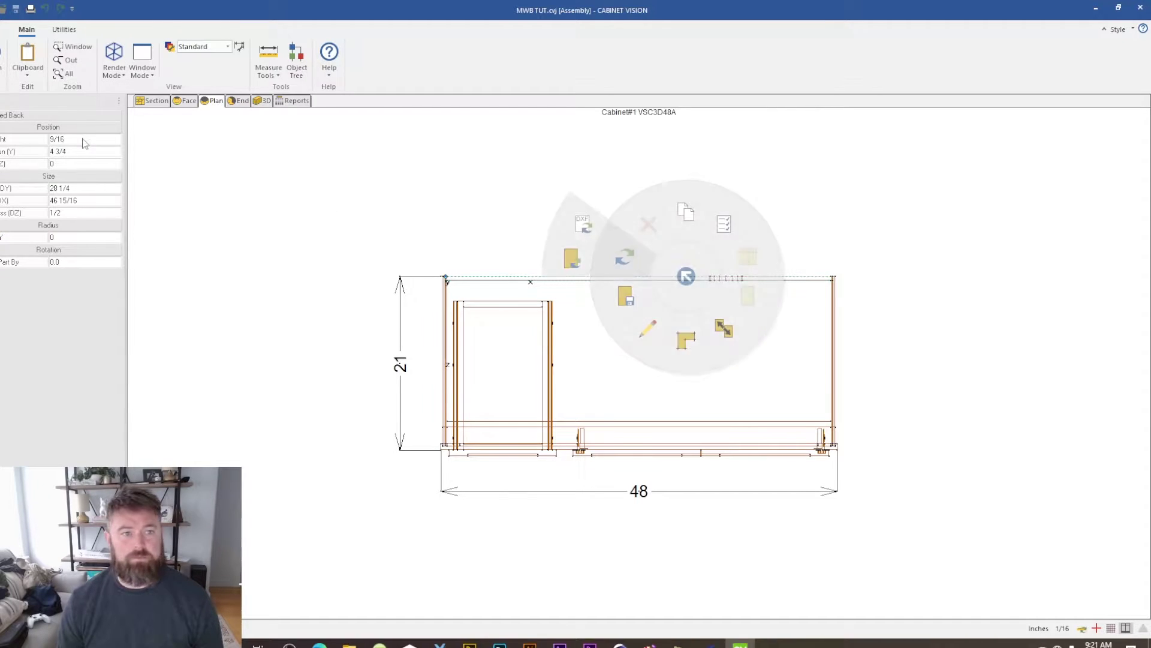
pyautogui.click(647, 333)
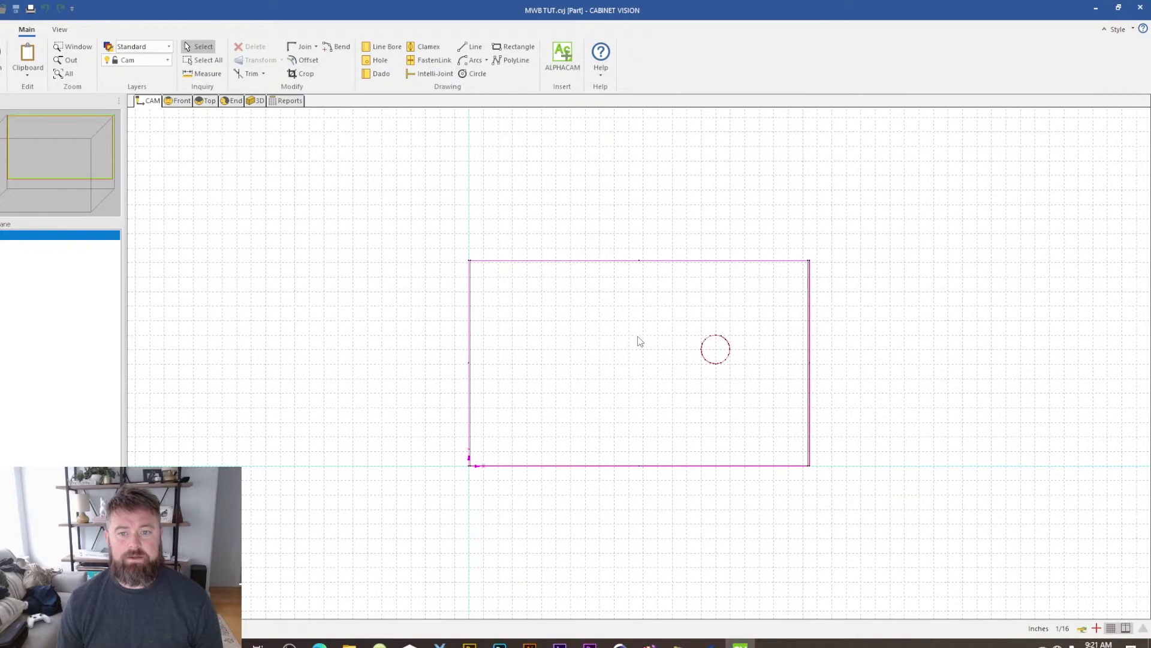
# Step: Set the diameter (DX) of the back panel's circular cutout to 6 inches
pyautogui.scroll(3, 749, 366)
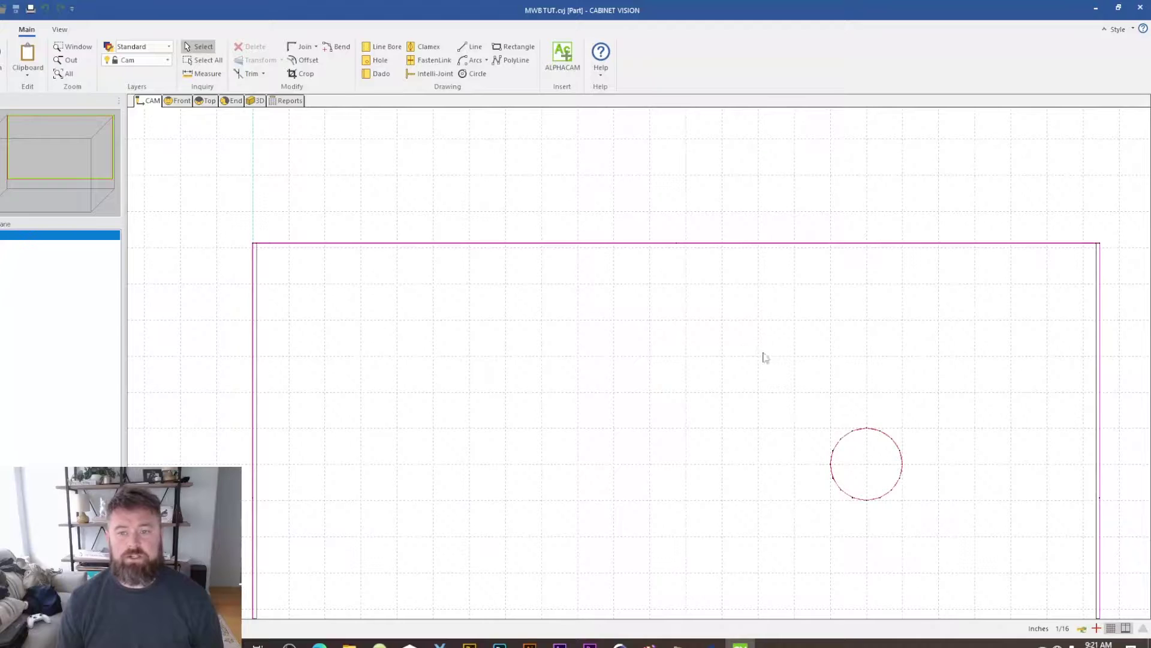
pyautogui.click(897, 489)
pyautogui.scroll(2, 913, 496)
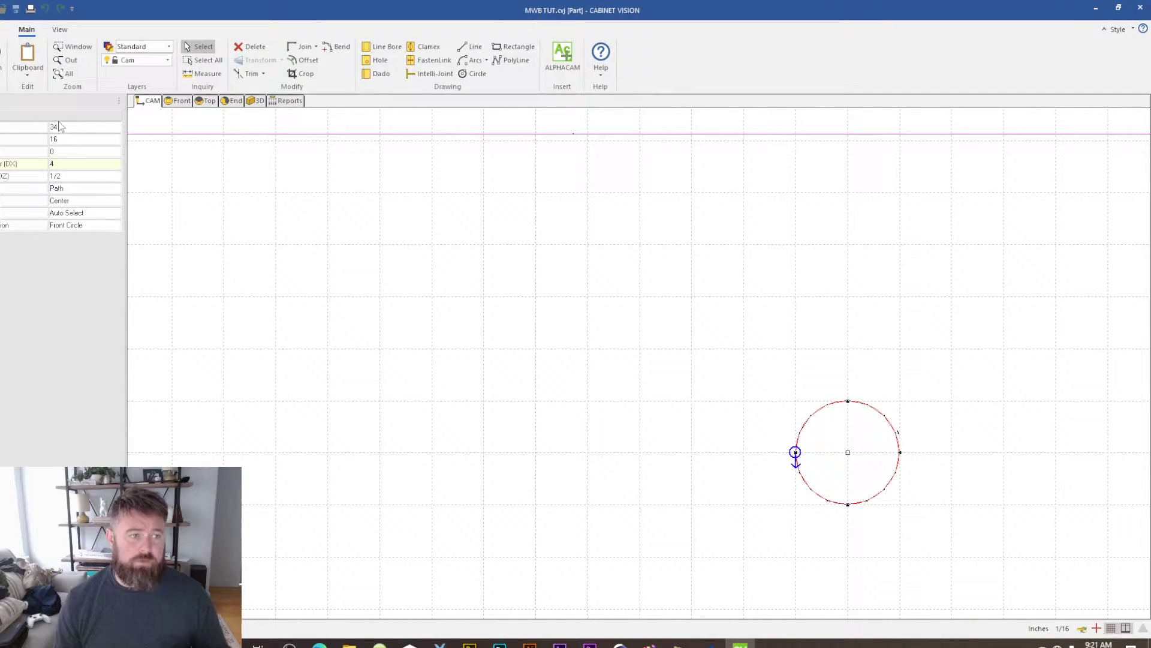
pyautogui.moveTo(883, 509); pyautogui.dragTo(757, 487, button='middle')
pyautogui.click(71, 166)
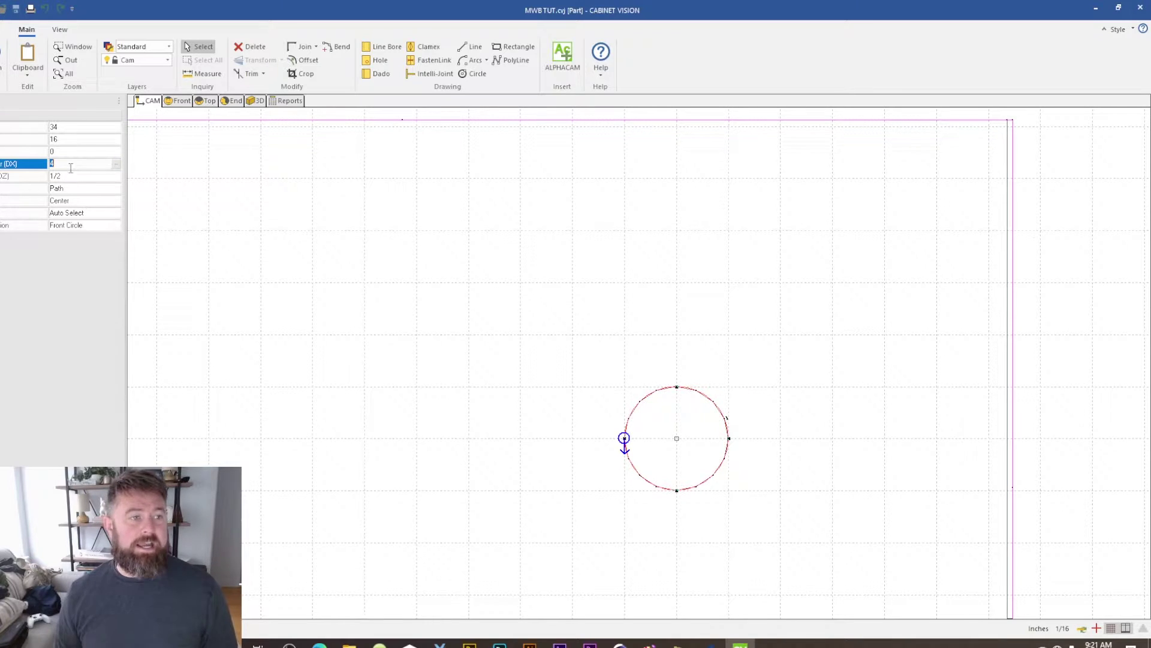
pyautogui.press('Return')
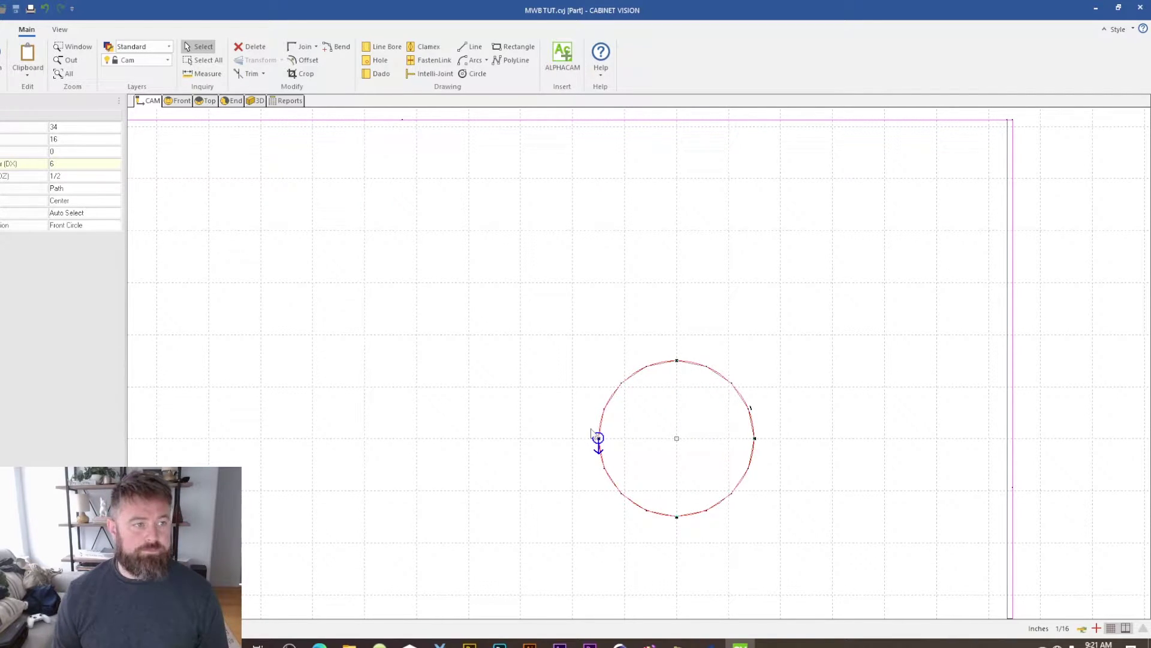
# Step: Move the centre of the back panel's circular cutout to X 40, Y 20
pyautogui.scroll(2, 193, 249)
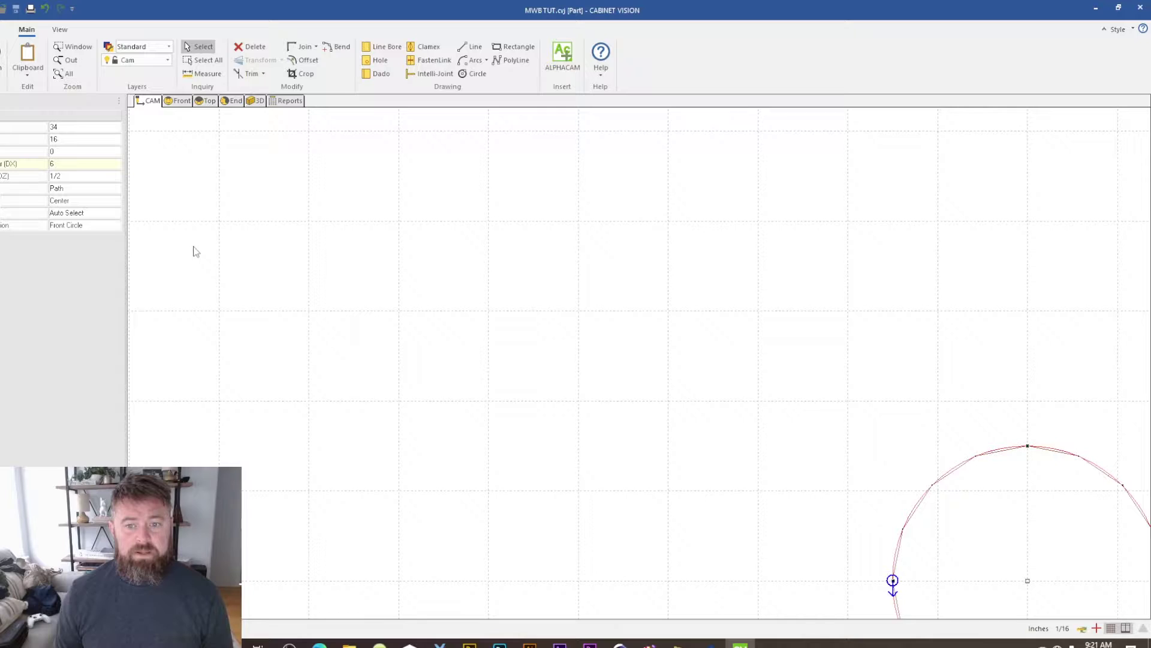
pyautogui.scroll(-4, 899, 446)
pyautogui.moveTo(972, 447)
pyautogui.mouseDown(button='middle')
pyautogui.moveTo(630, 234)
pyautogui.moveTo(751, 340)
pyautogui.mouseUp(button='middle')
pyautogui.click(109, 128)
pyautogui.write('4')
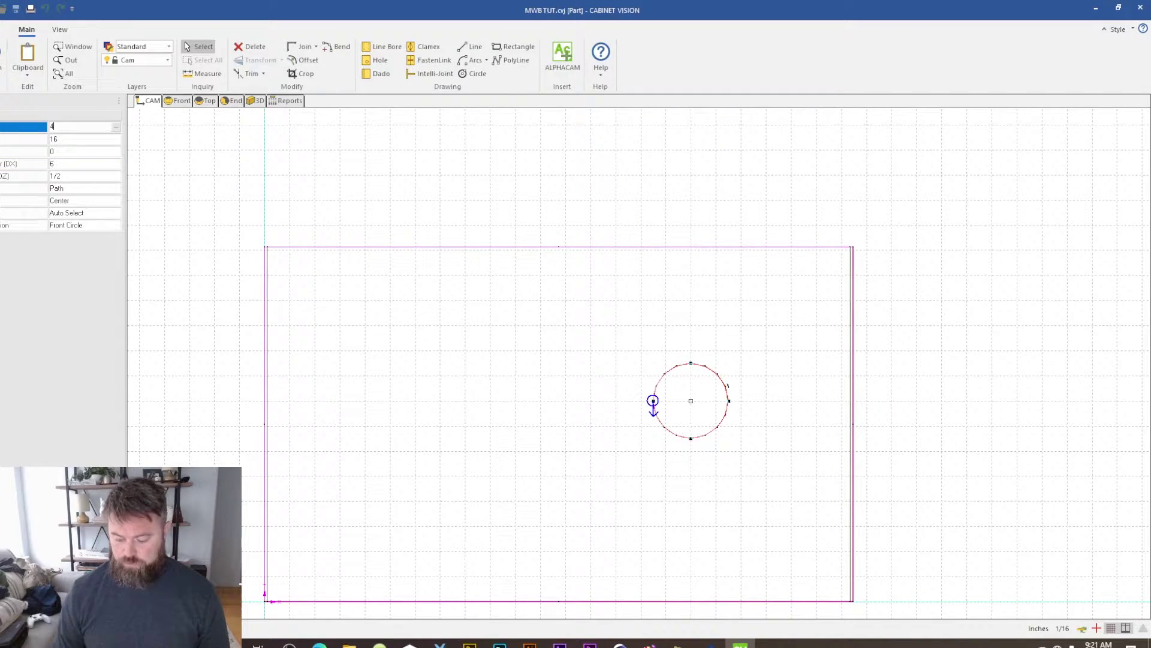
pyautogui.write('0')
pyautogui.press('Return')
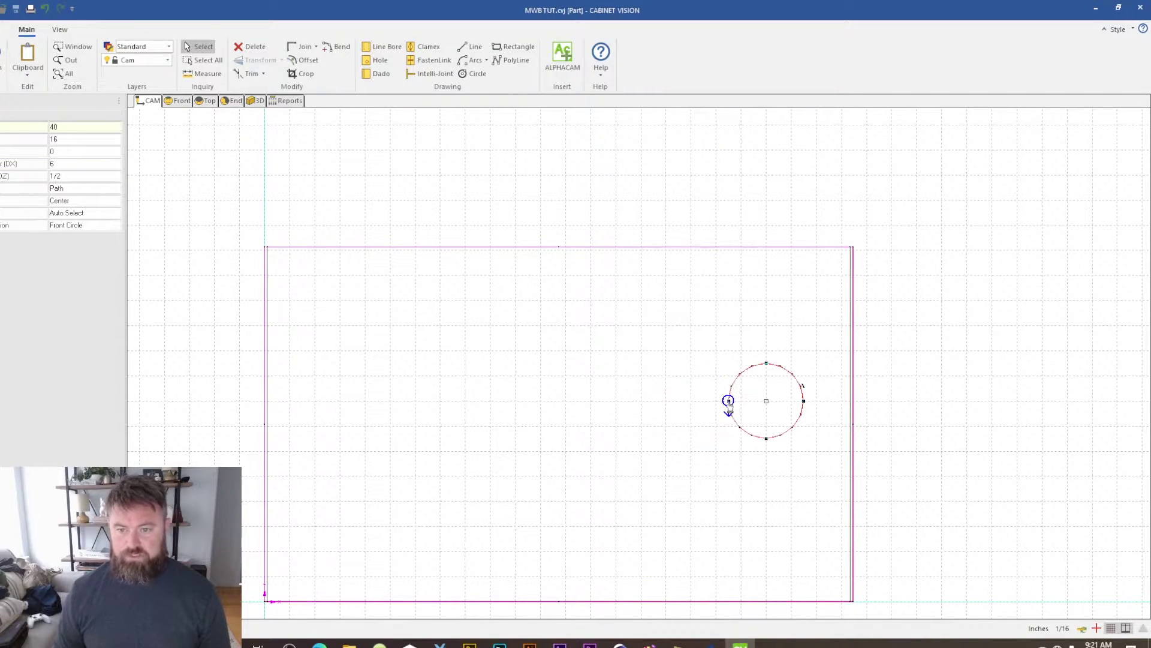
pyautogui.click(66, 138)
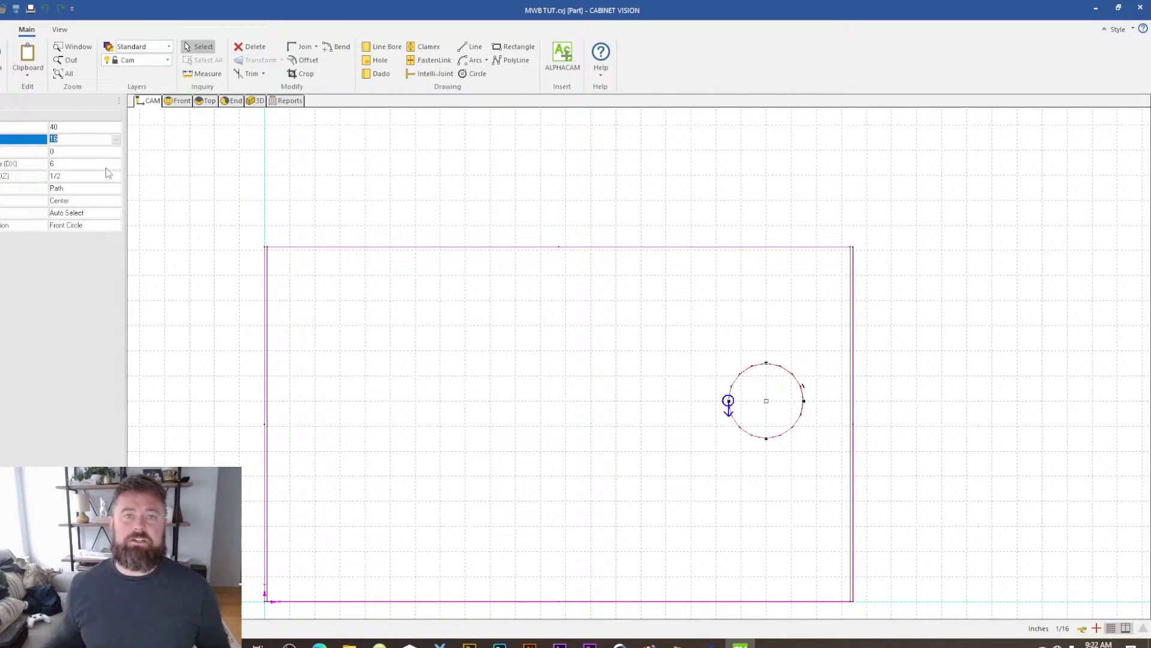
pyautogui.write('2')
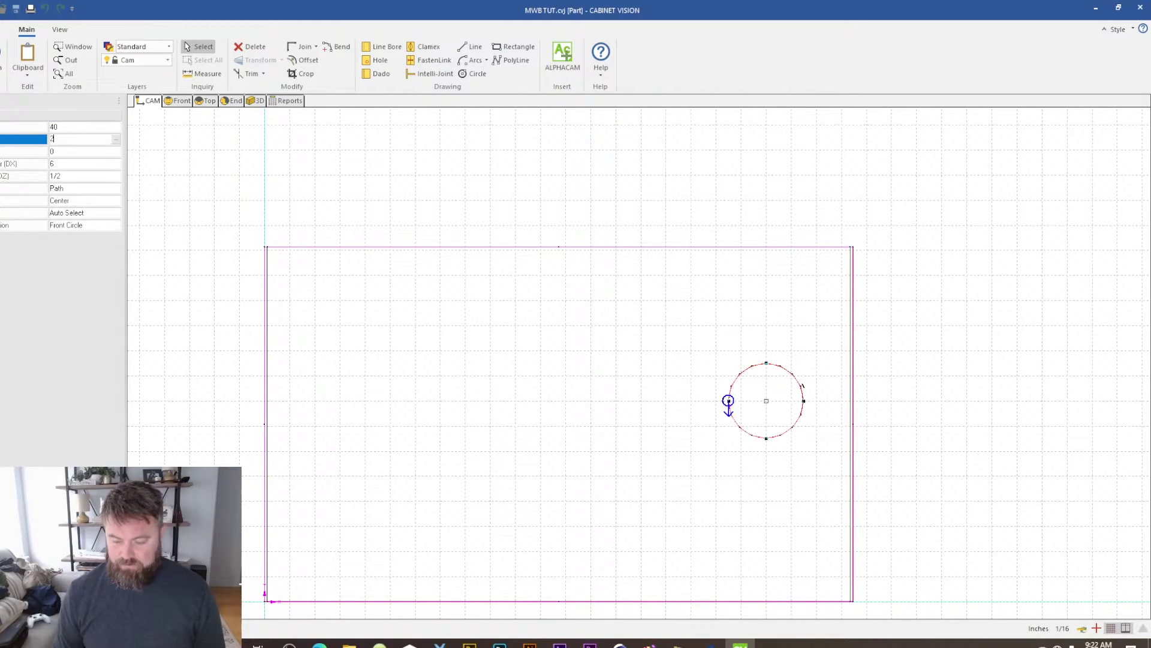
pyautogui.write('0')
pyautogui.press('Return')
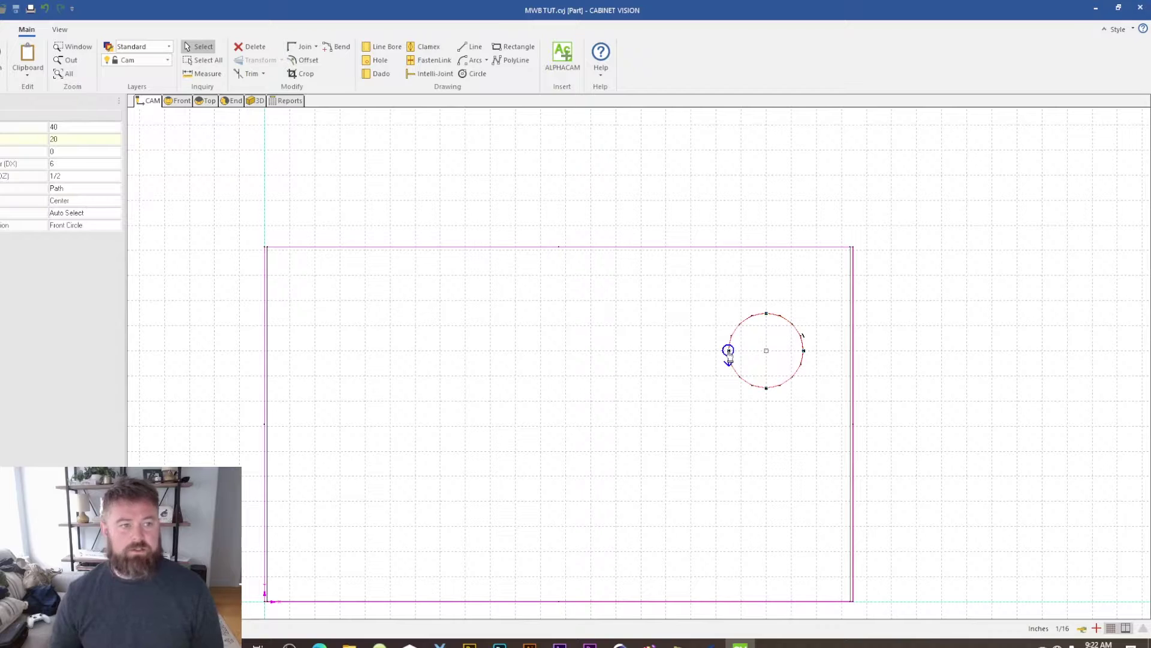
# Step: Set the circular cutout's X position to 20 inches
pyautogui.click(82, 128)
pyautogui.write('2')
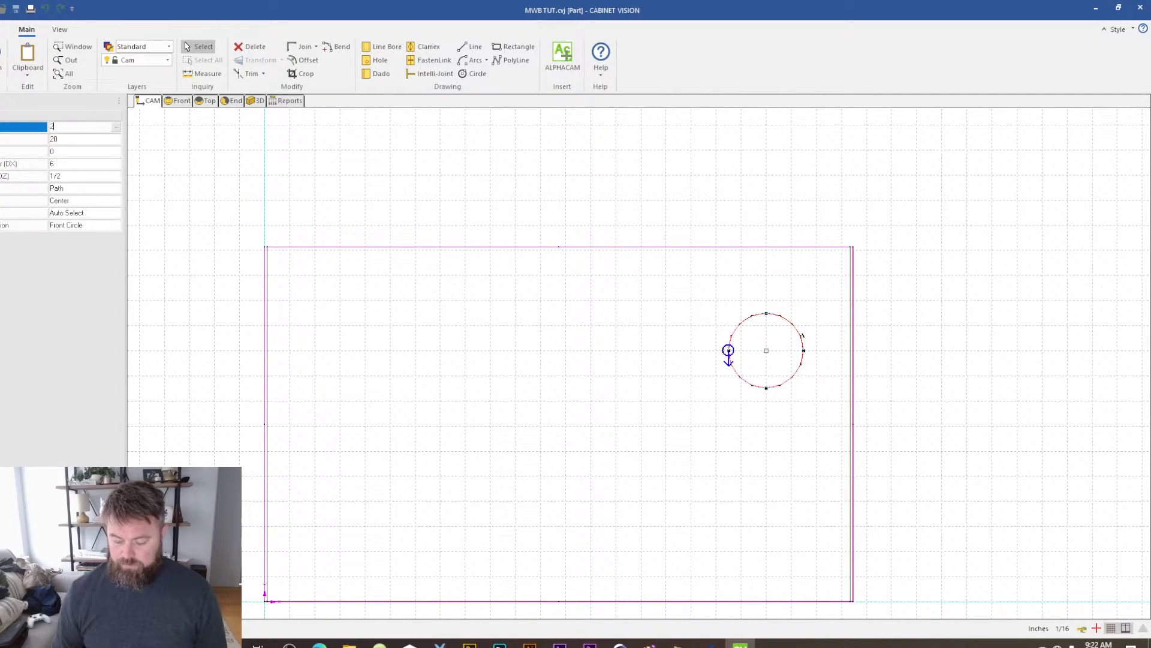
pyautogui.press('Return')
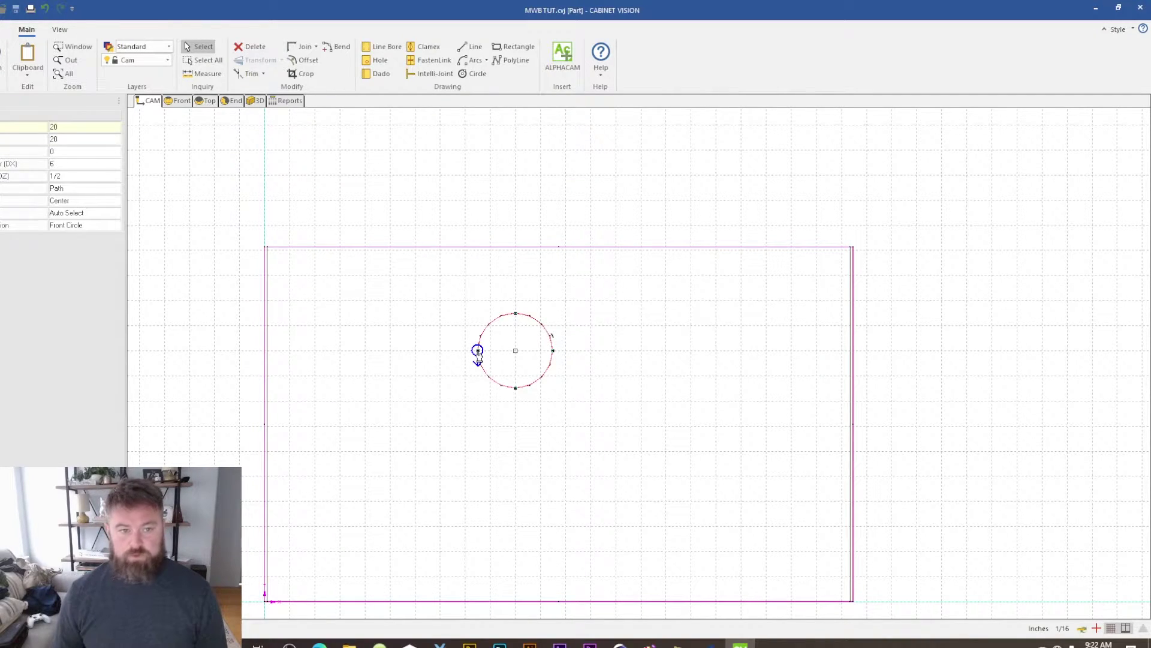
# Step: Move the circular cutout's centre to X 1, Y 1, close to the panel's origin corner
pyautogui.click(77, 141)
pyautogui.write('1')
pyautogui.press('Return')
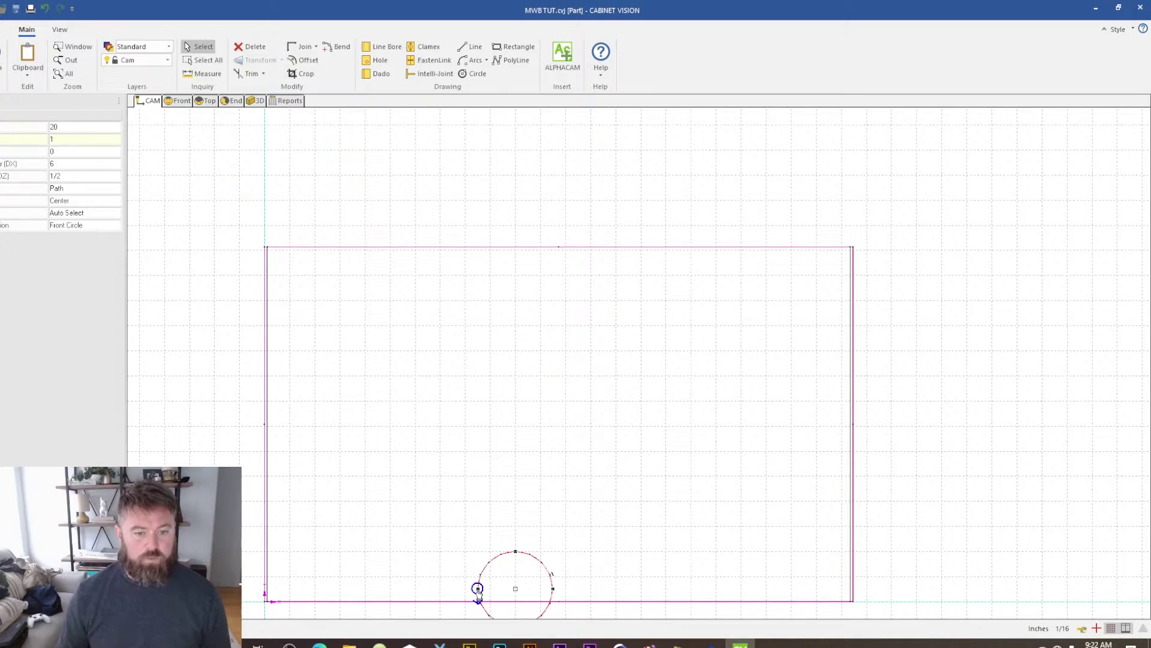
pyautogui.click(84, 128)
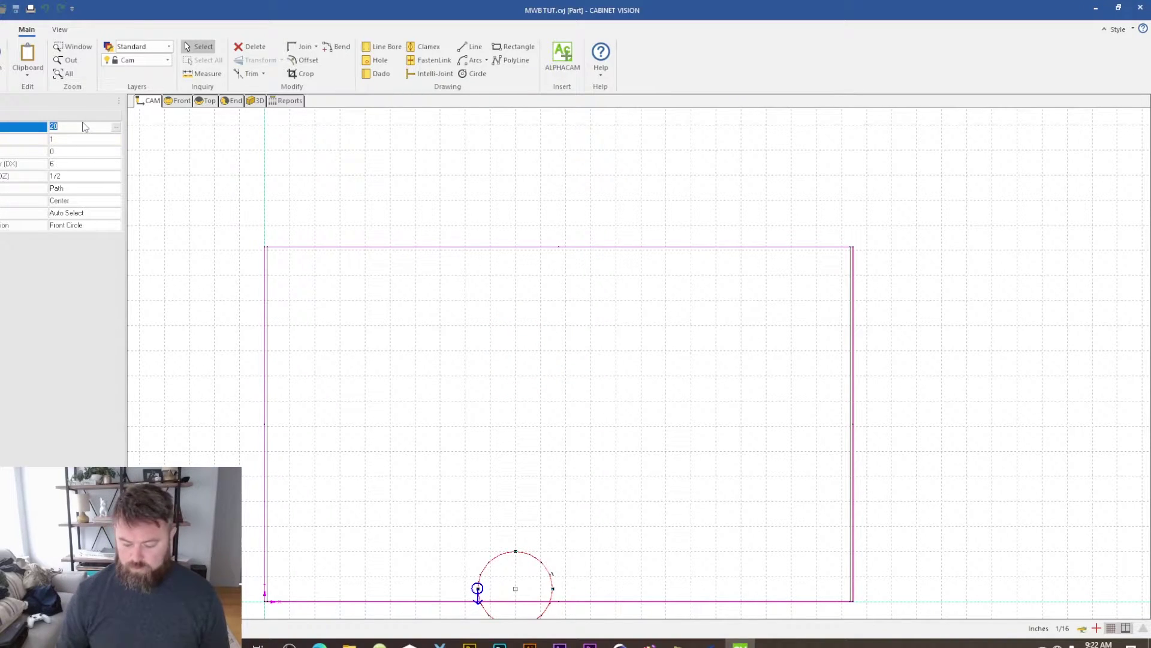
pyautogui.write('1')
pyautogui.press('Return')
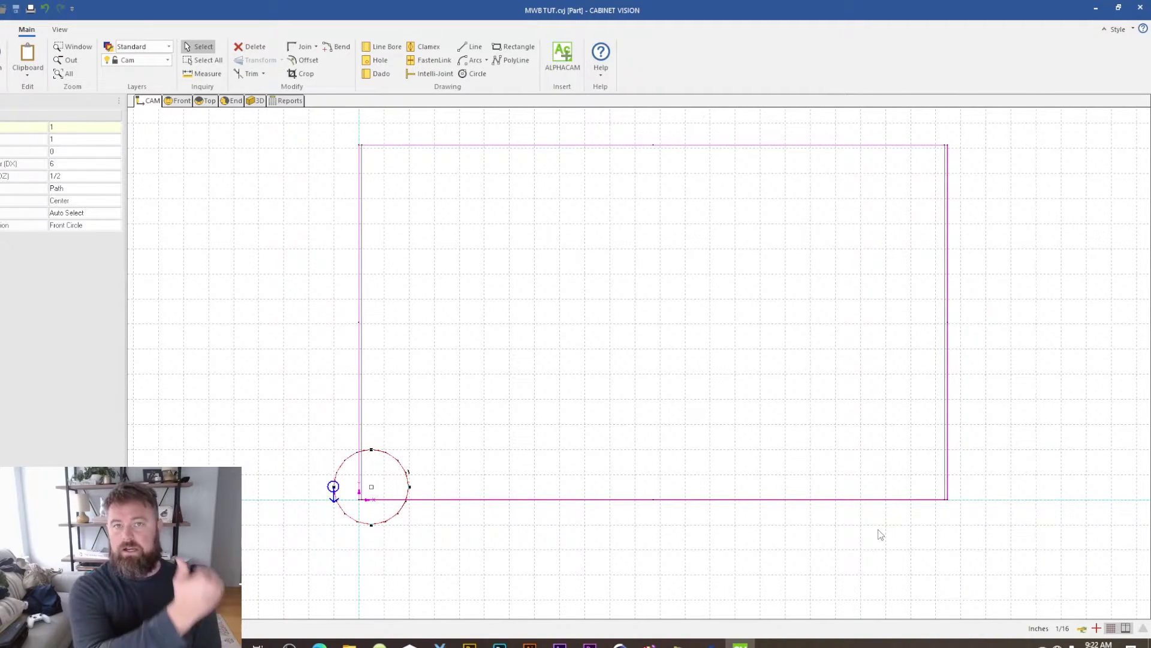
# Step: Set the circular cutout's Y position to 15 inches and its X position to 20 inches
pyautogui.click(79, 138)
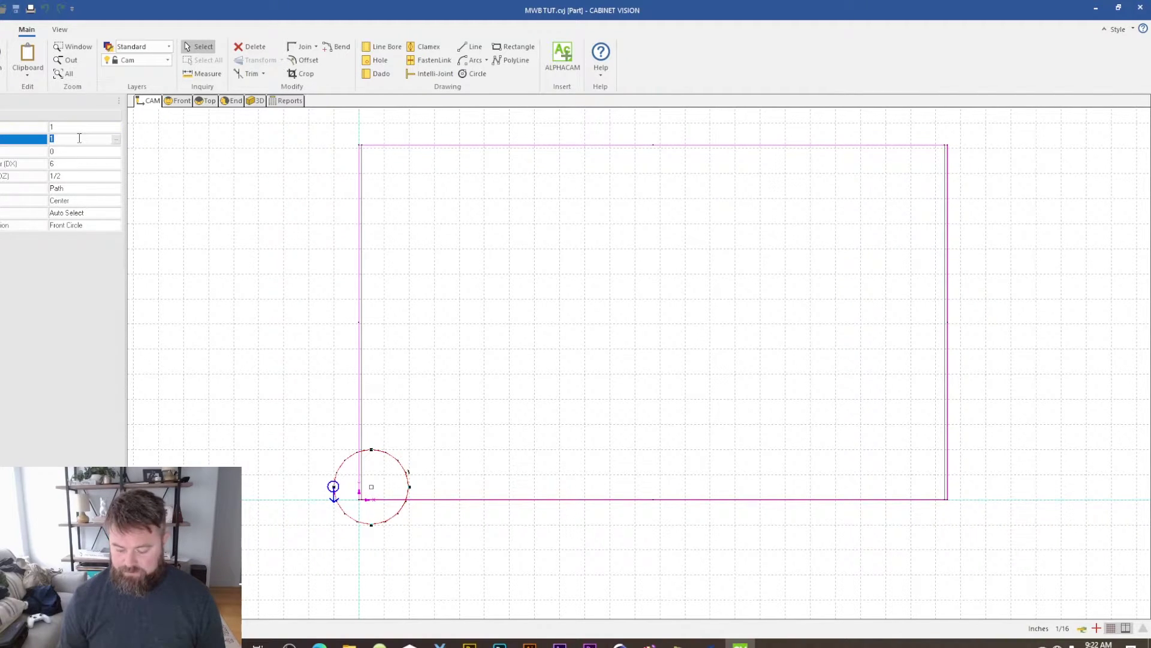
pyautogui.write('15')
pyautogui.press('Return')
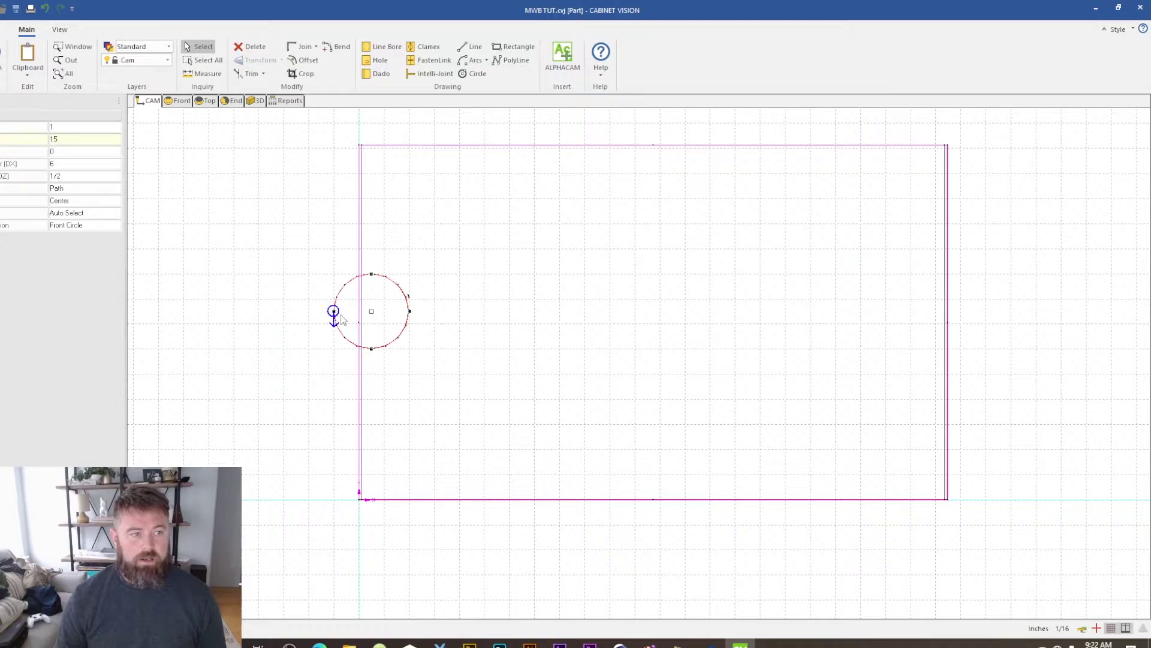
pyautogui.click(52, 126)
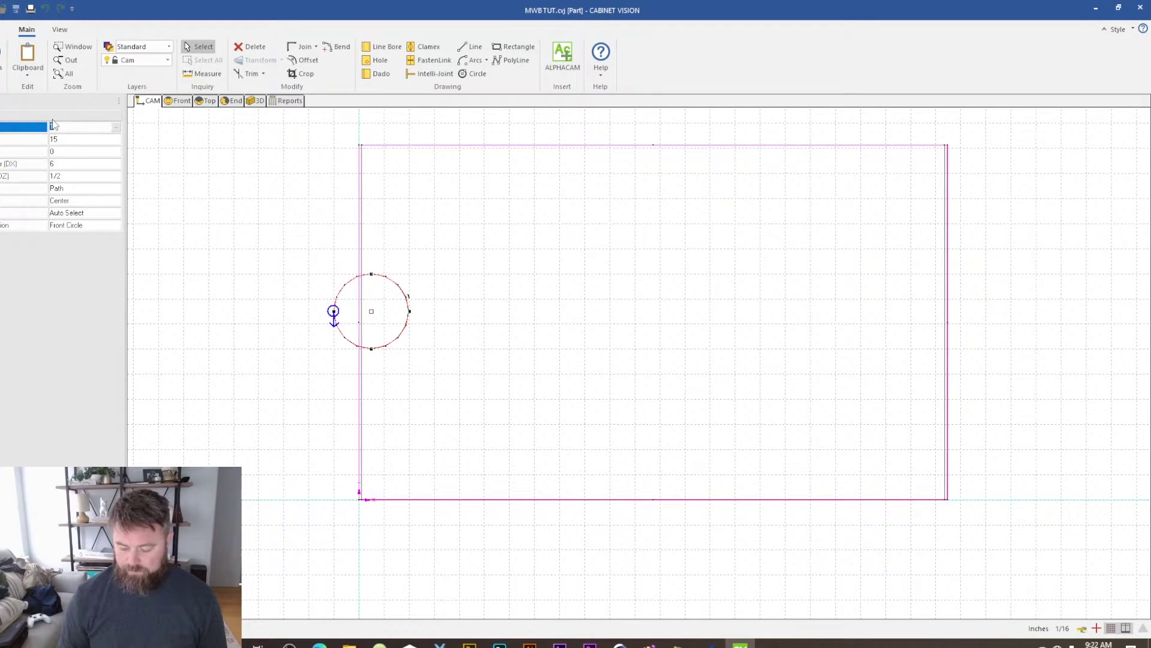
pyautogui.write('20')
pyautogui.press('Return')
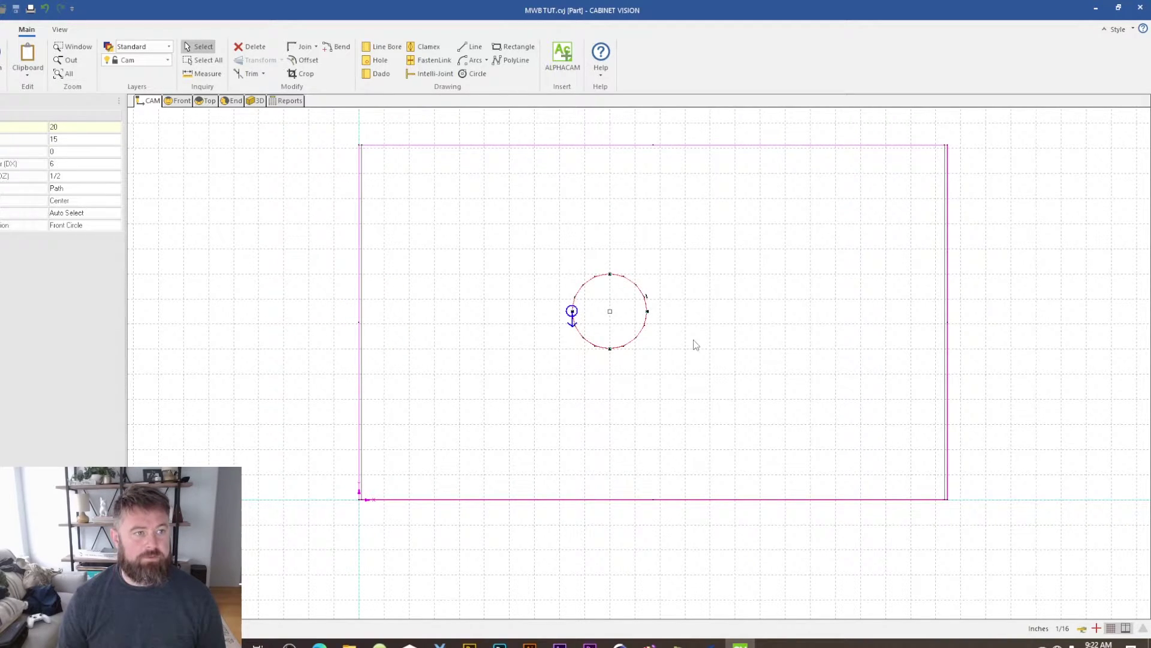
# Step: Shift the circular cutout along the back panel to an X position of 40 inches
pyautogui.click(88, 128)
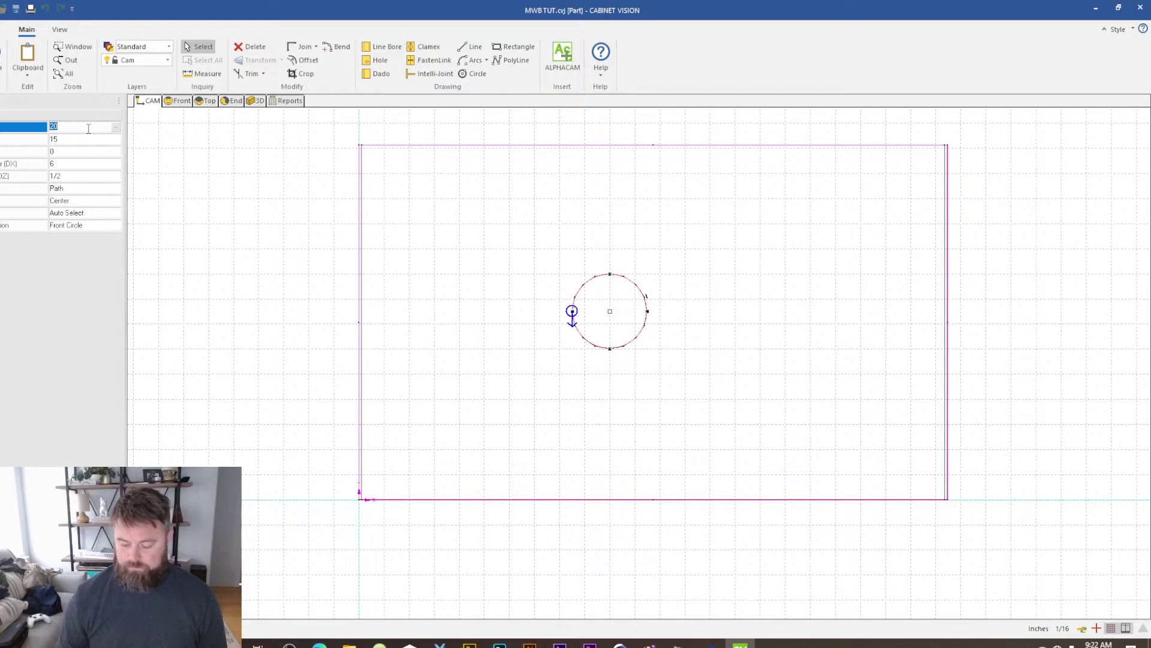
pyautogui.write('40')
pyautogui.press('Return')
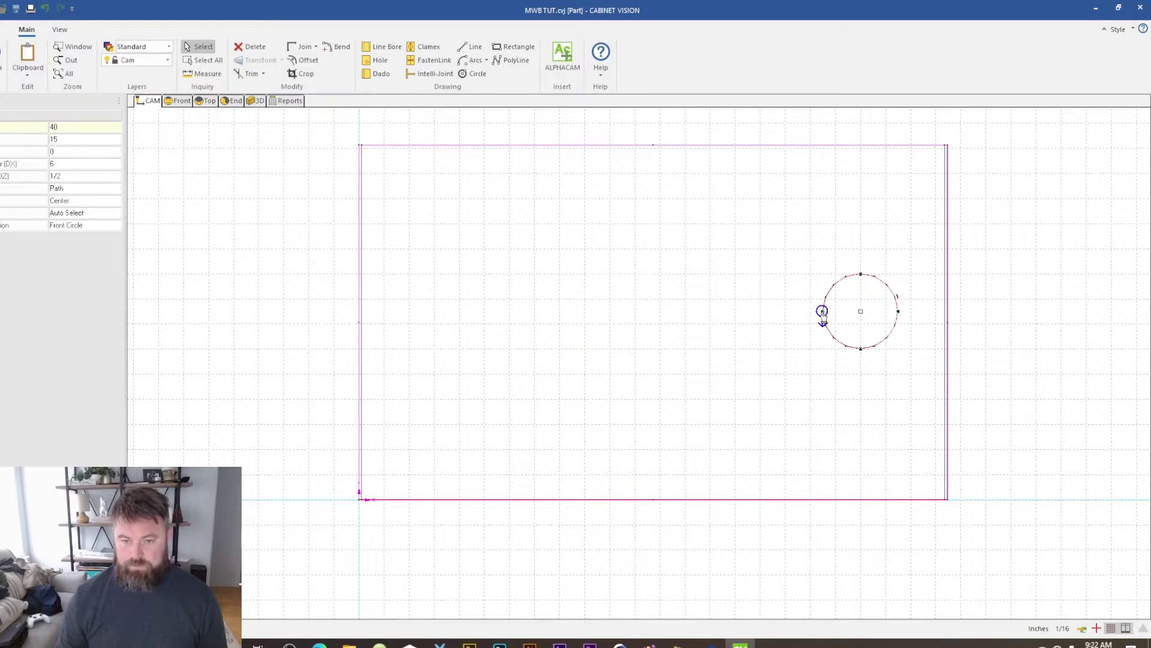
# Step: Check the circular cutout's depth (DZ) value and its Path machining options
pyautogui.click(63, 176)
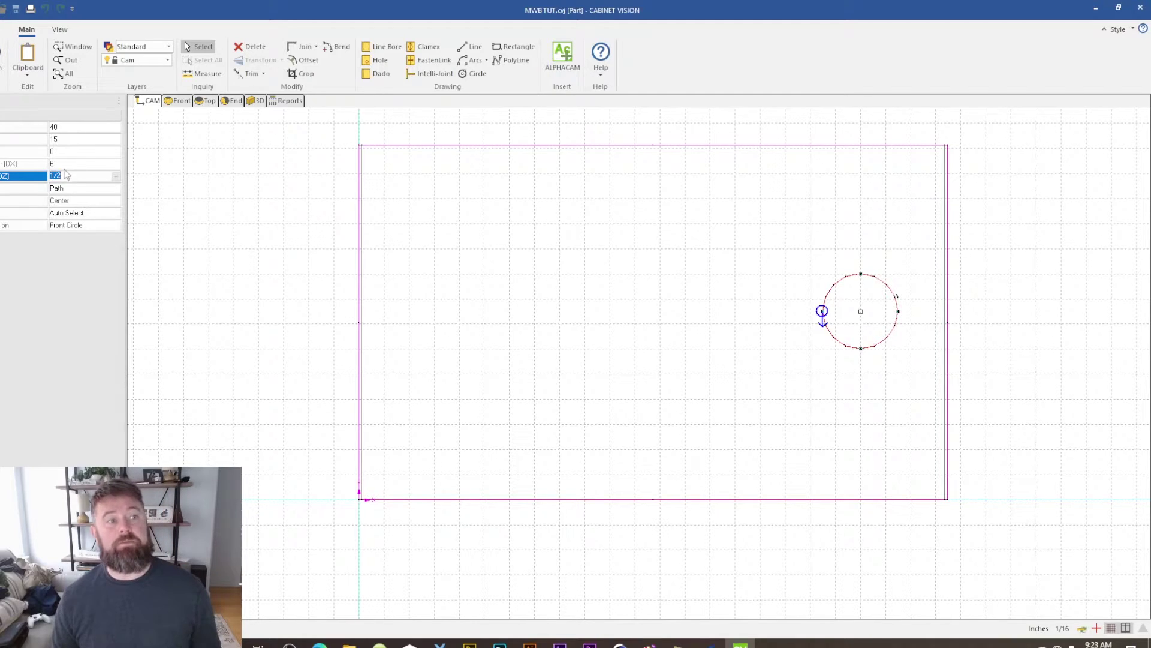
pyautogui.click(90, 191)
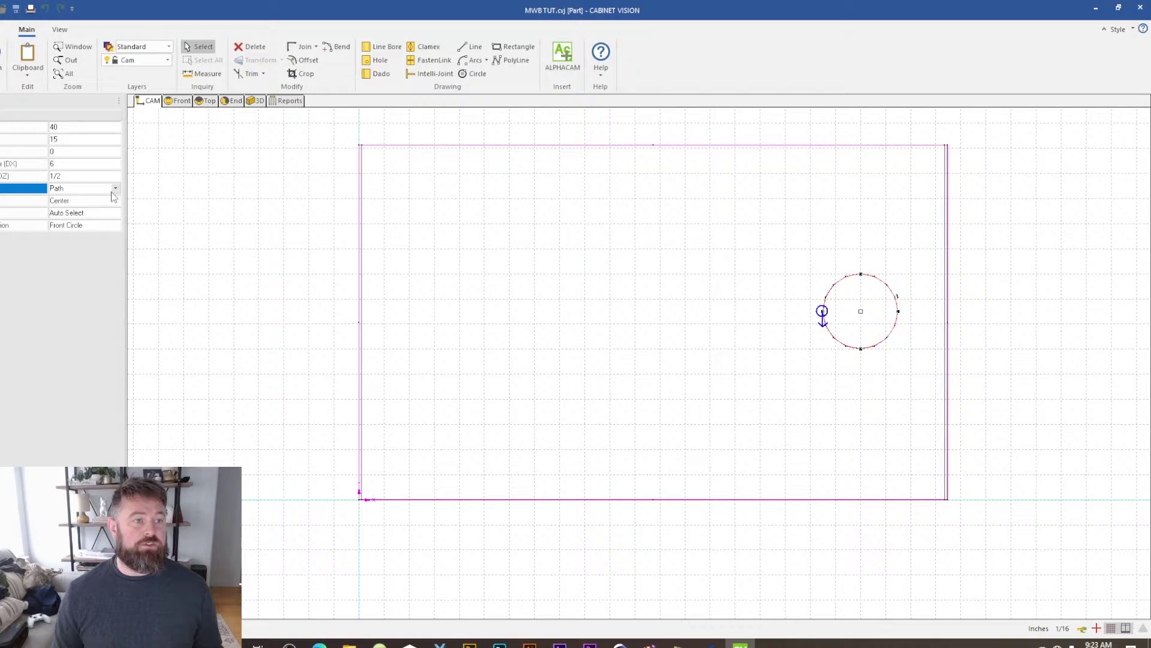
pyautogui.click(114, 191)
pyautogui.click(114, 192)
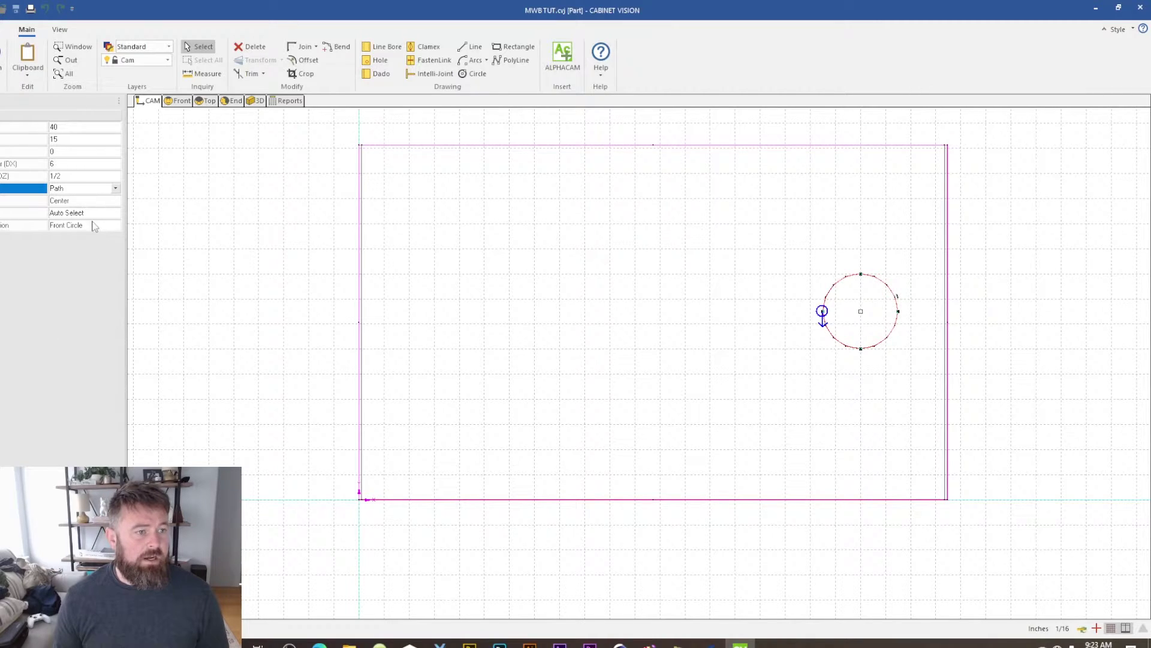
# Step: Review the cutting tools available for the circular cutout and keep the tool on Auto Select
pyautogui.click(110, 214)
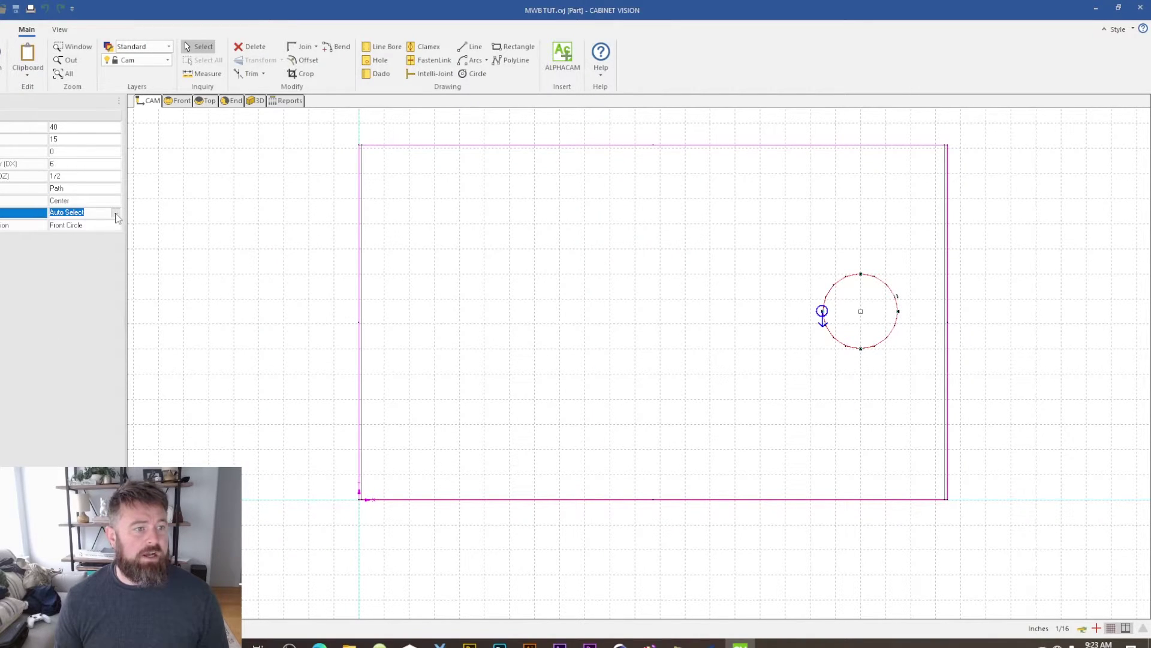
pyautogui.click(116, 214)
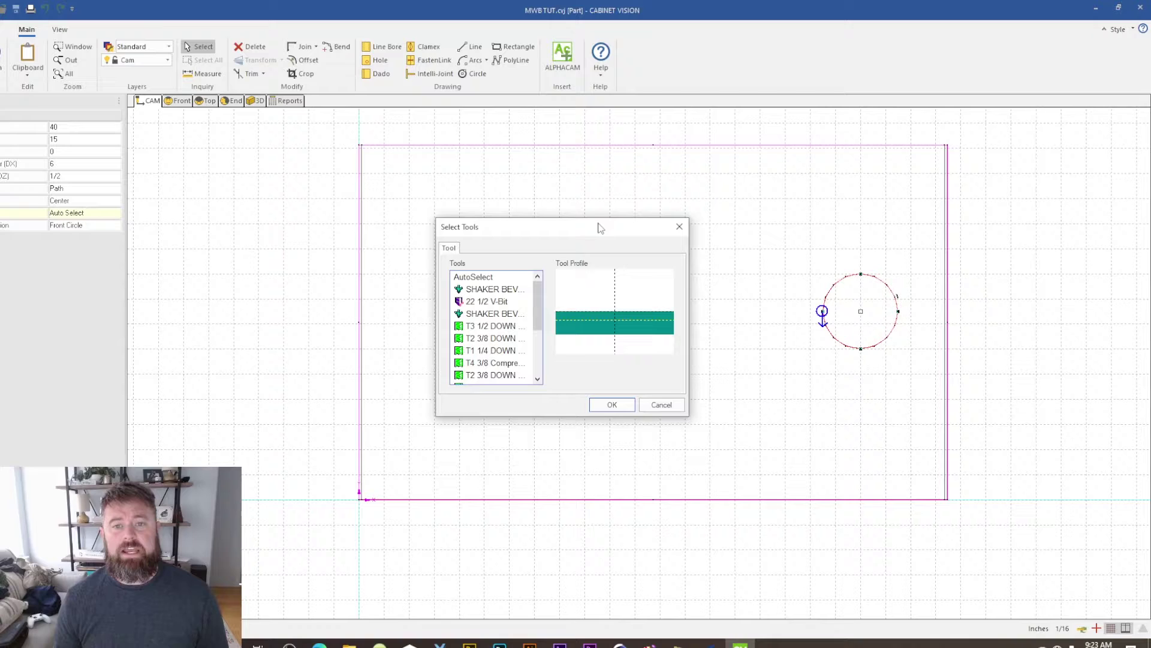
pyautogui.moveTo(600, 228); pyautogui.dragTo(725, 231)
pyautogui.scroll(-3, 637, 334)
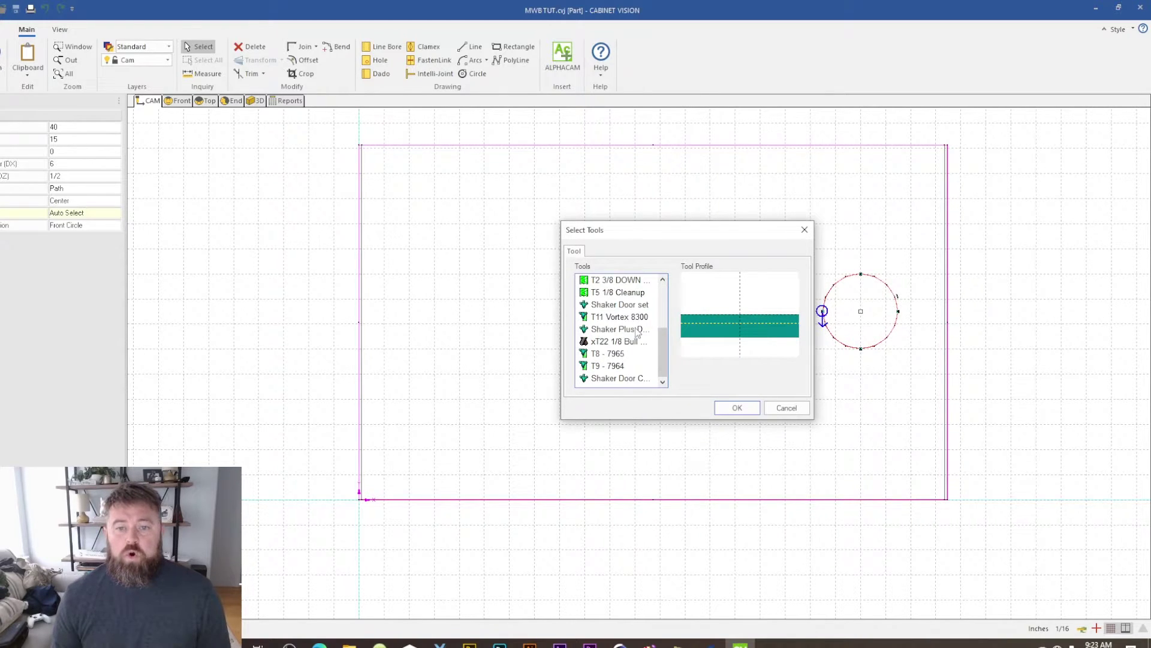
pyautogui.scroll(3, 637, 334)
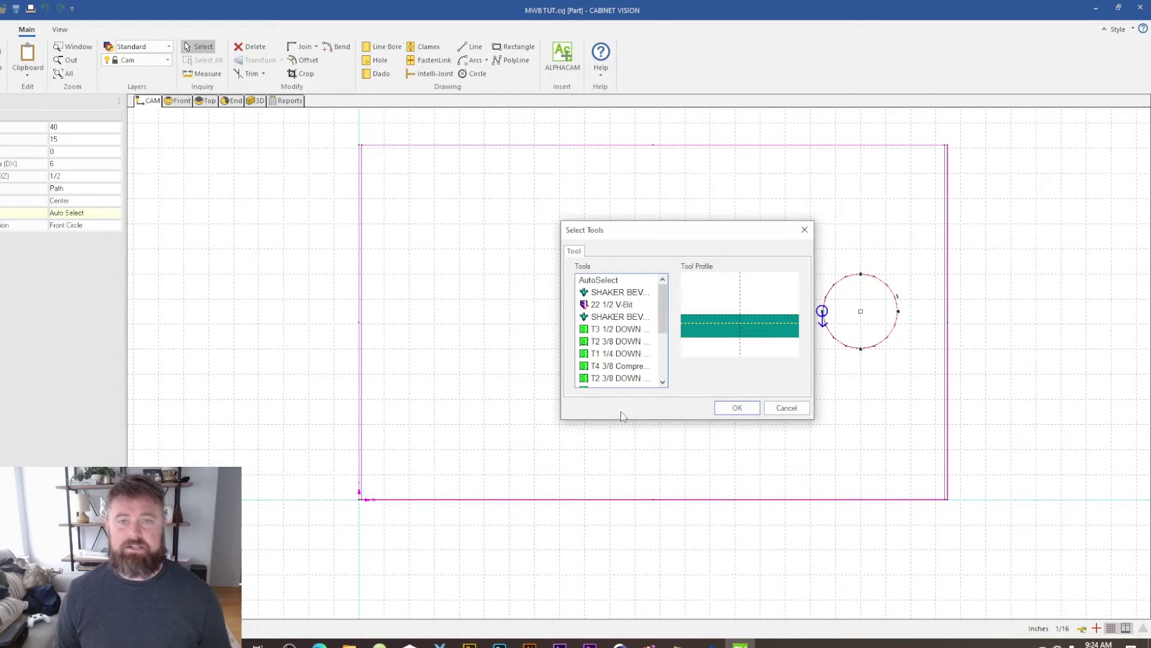
pyautogui.scroll(-3, 641, 307)
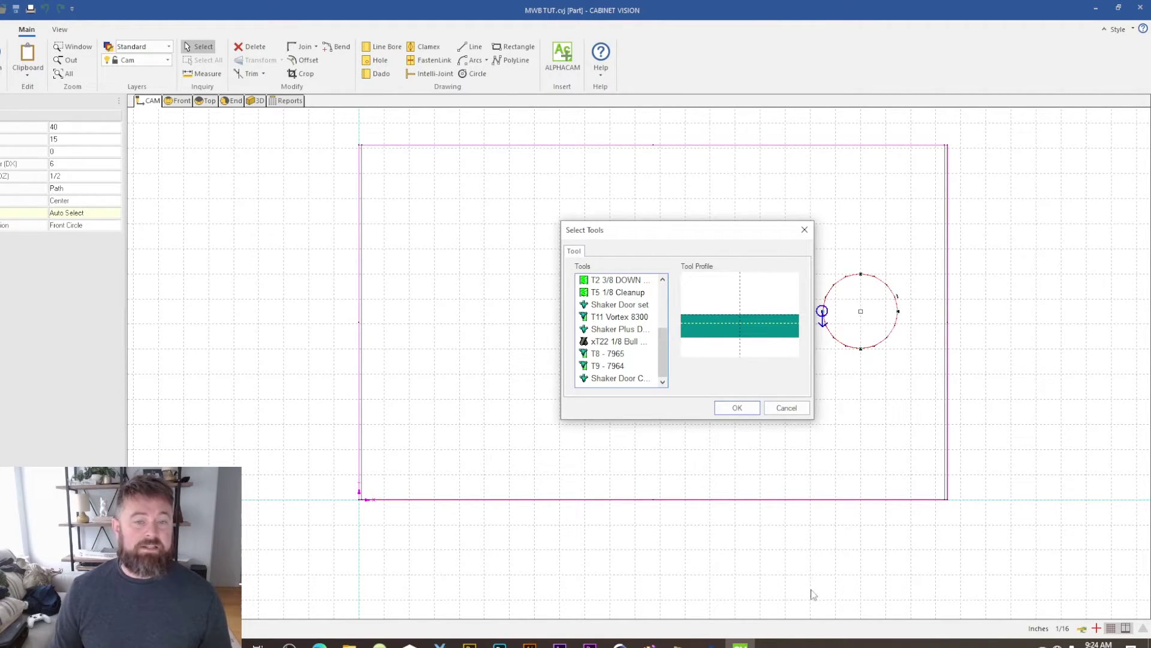
pyautogui.scroll(3, 619, 345)
pyautogui.scroll(-2, 620, 357)
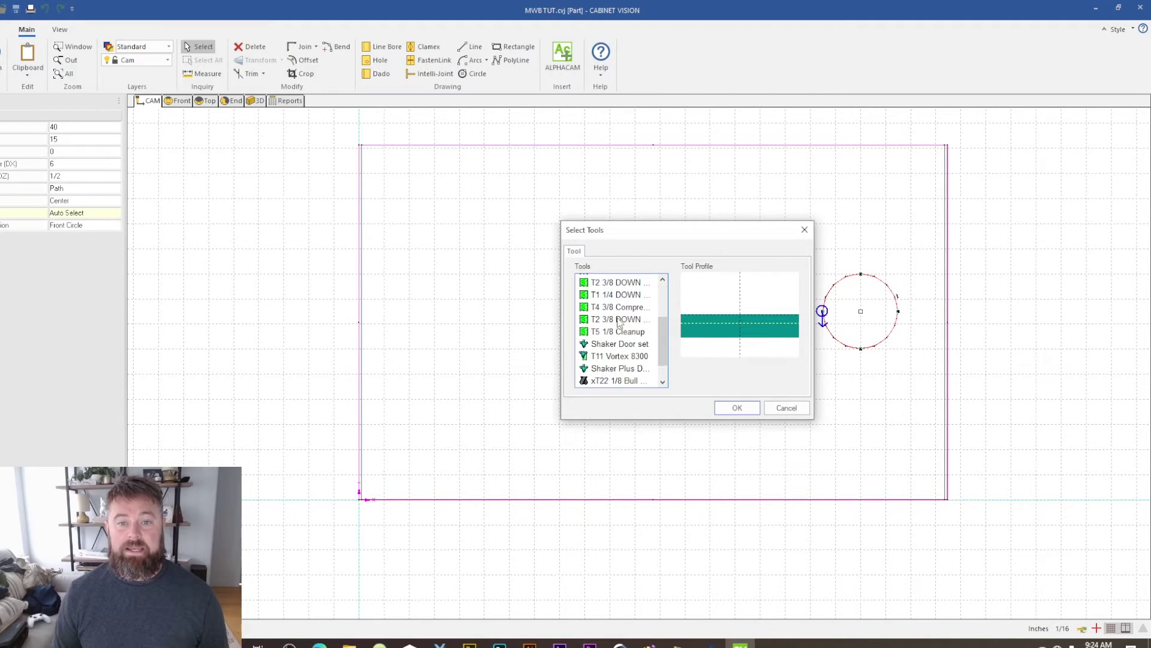
pyautogui.scroll(1, 622, 366)
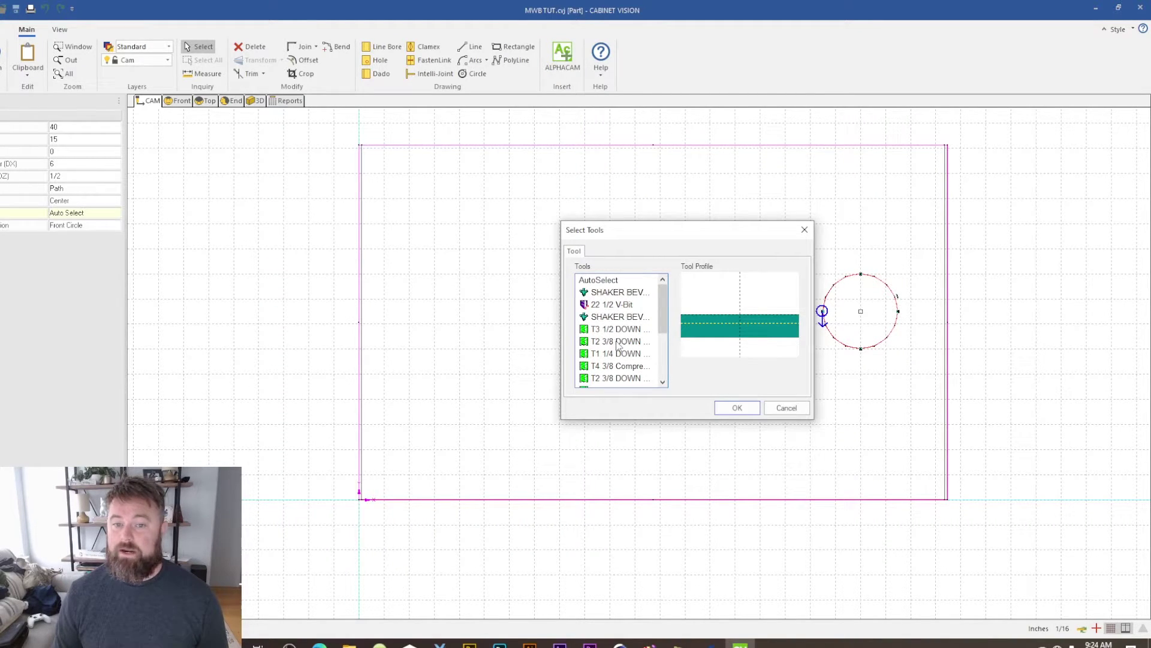
pyautogui.scroll(-1, 616, 352)
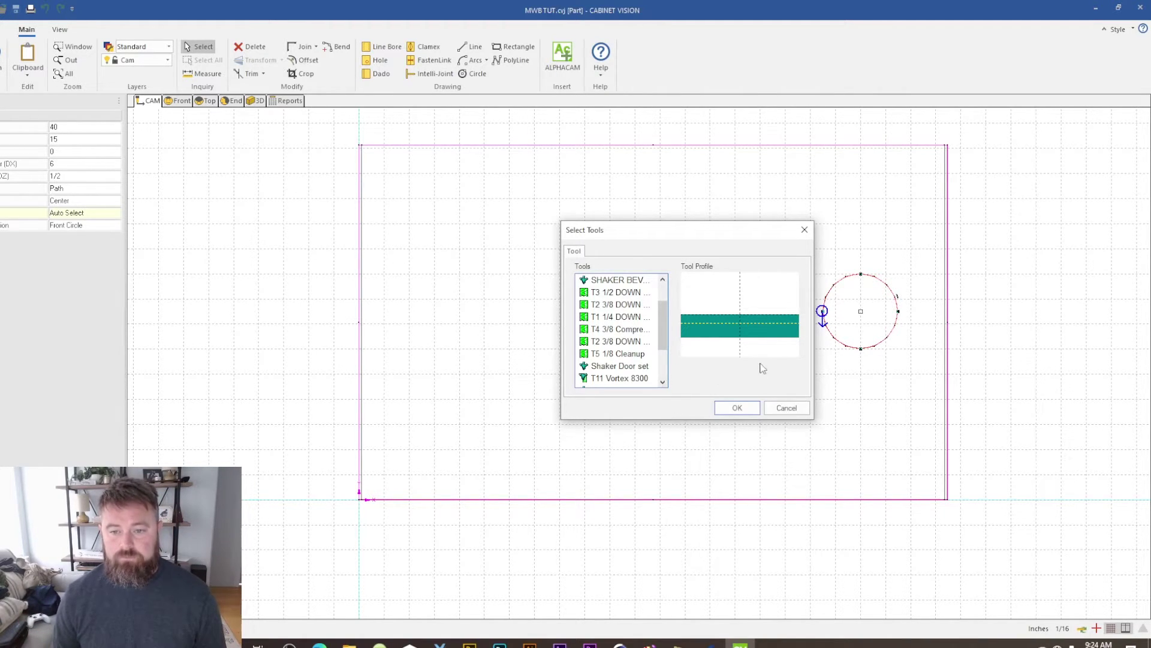
pyautogui.click(743, 408)
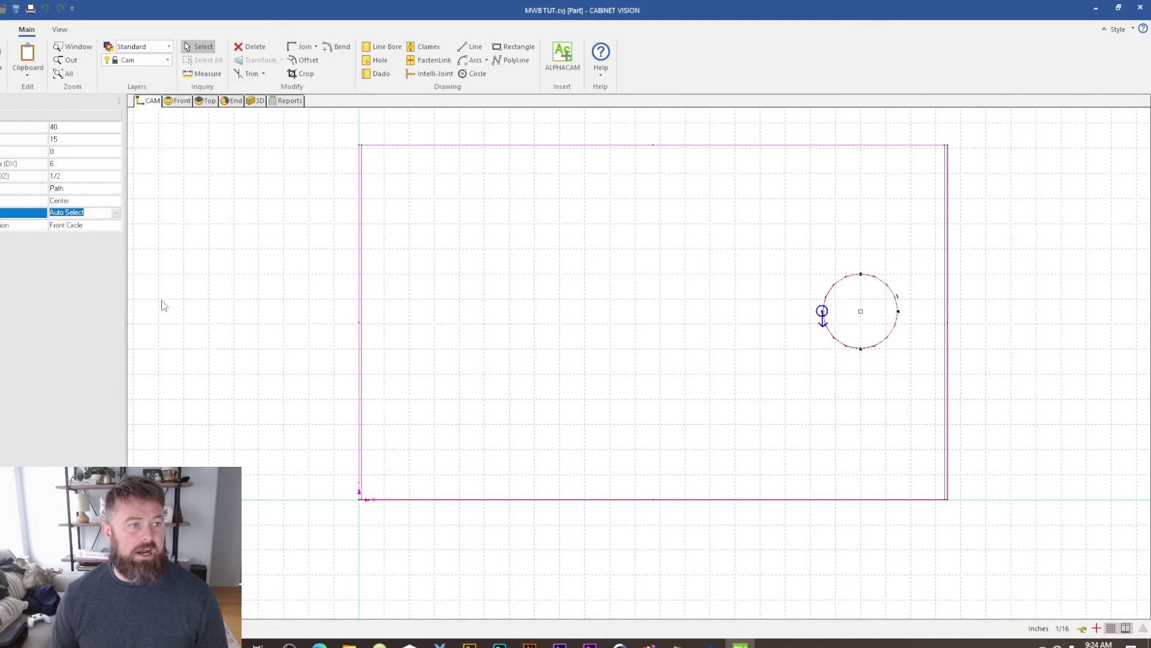
pyautogui.click(805, 355)
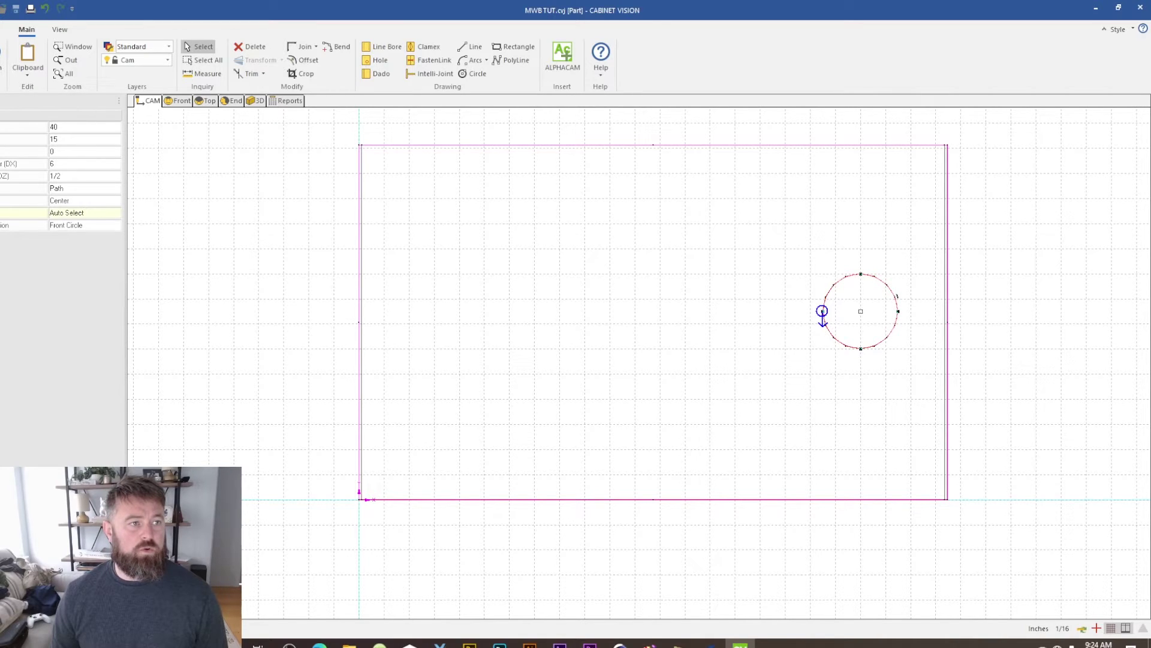
# Step: Leave the part and assembly editing levels for the room layout and open the S2M Center parts list
pyautogui.click(2, 65)
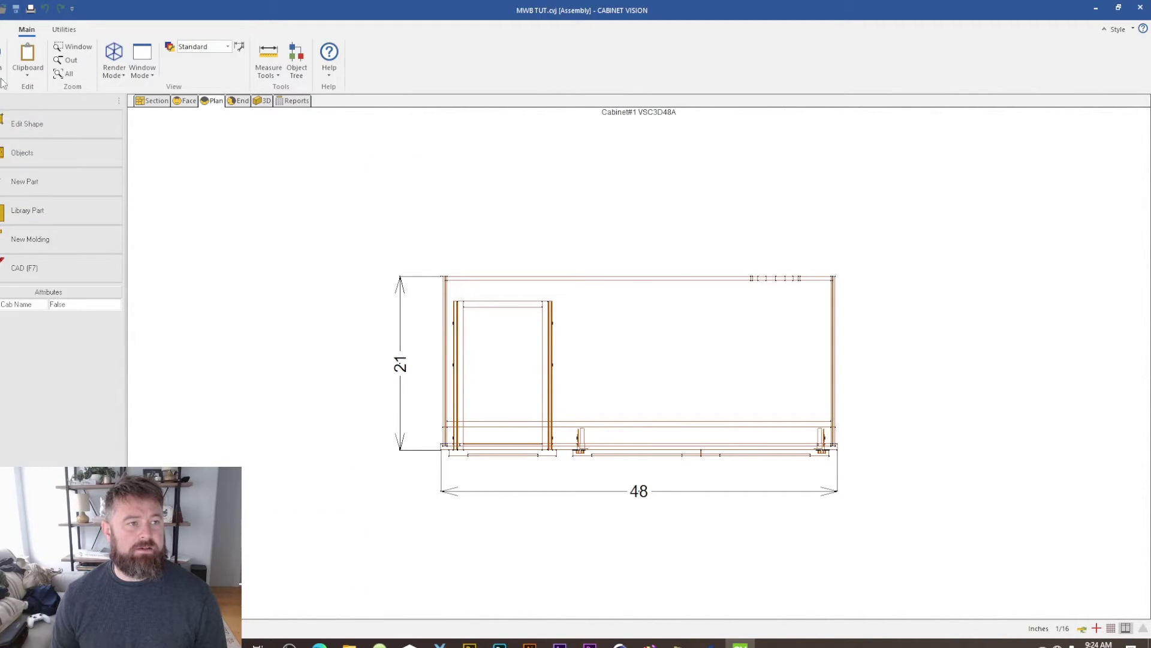
pyautogui.click(2, 65)
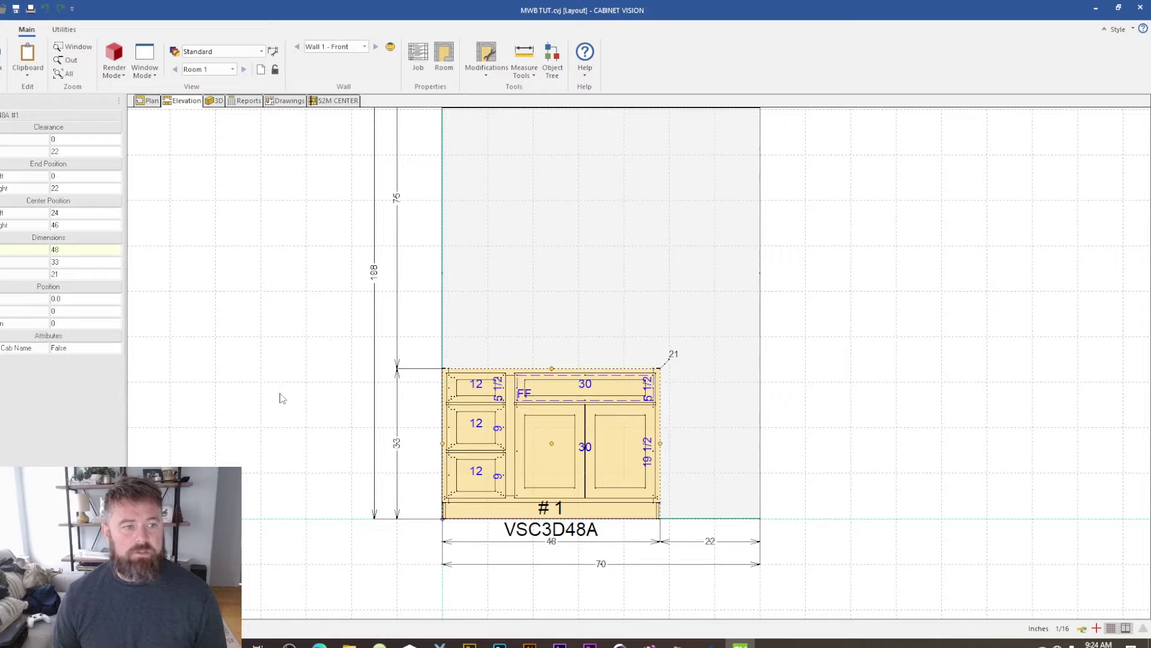
pyautogui.click(337, 102)
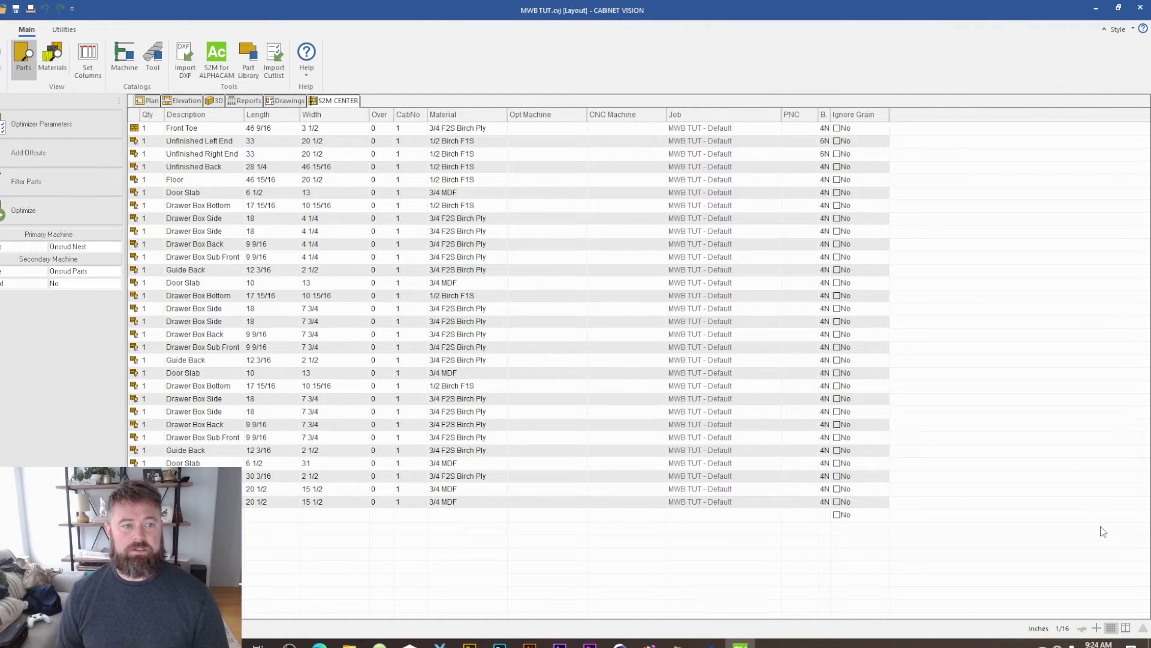
# Step: Filter the parts list by part name to Unfinished Back only and optimize the nest for that part
pyautogui.click(70, 183)
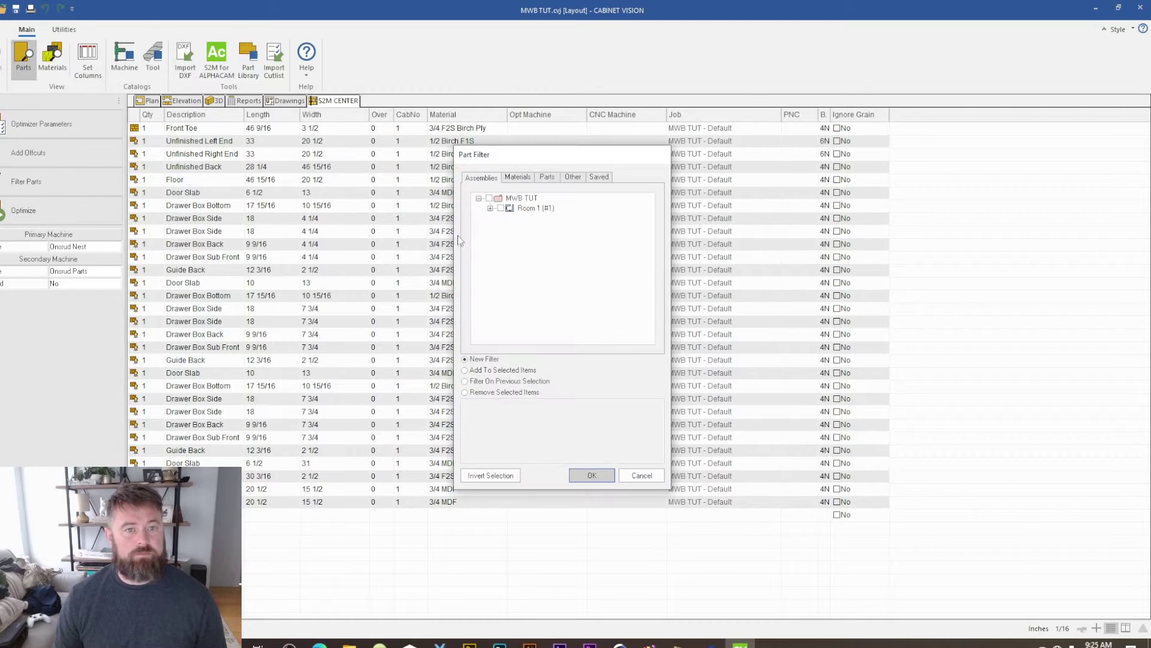
pyautogui.click(490, 208)
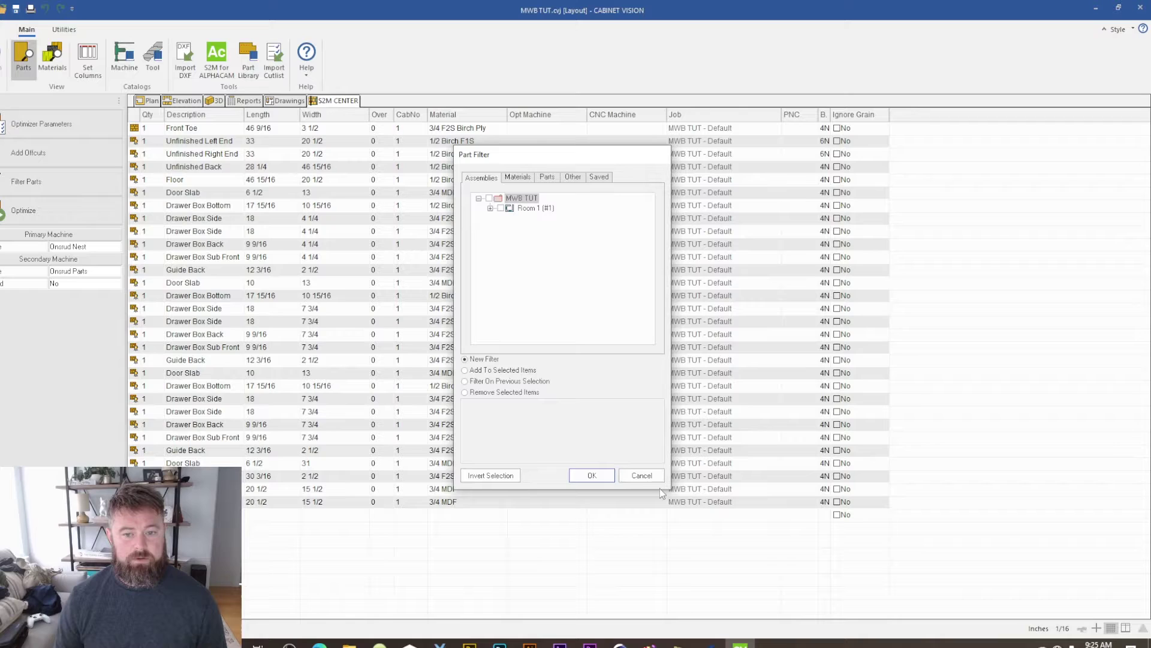
pyautogui.click(544, 178)
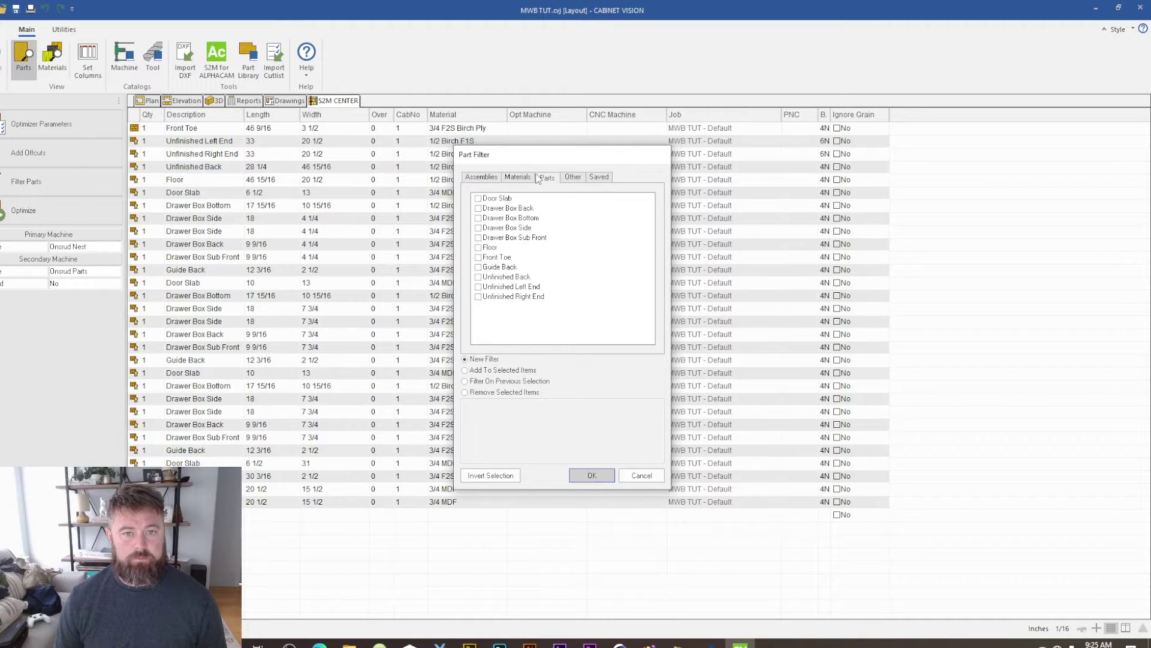
pyautogui.click(478, 279)
pyautogui.click(588, 476)
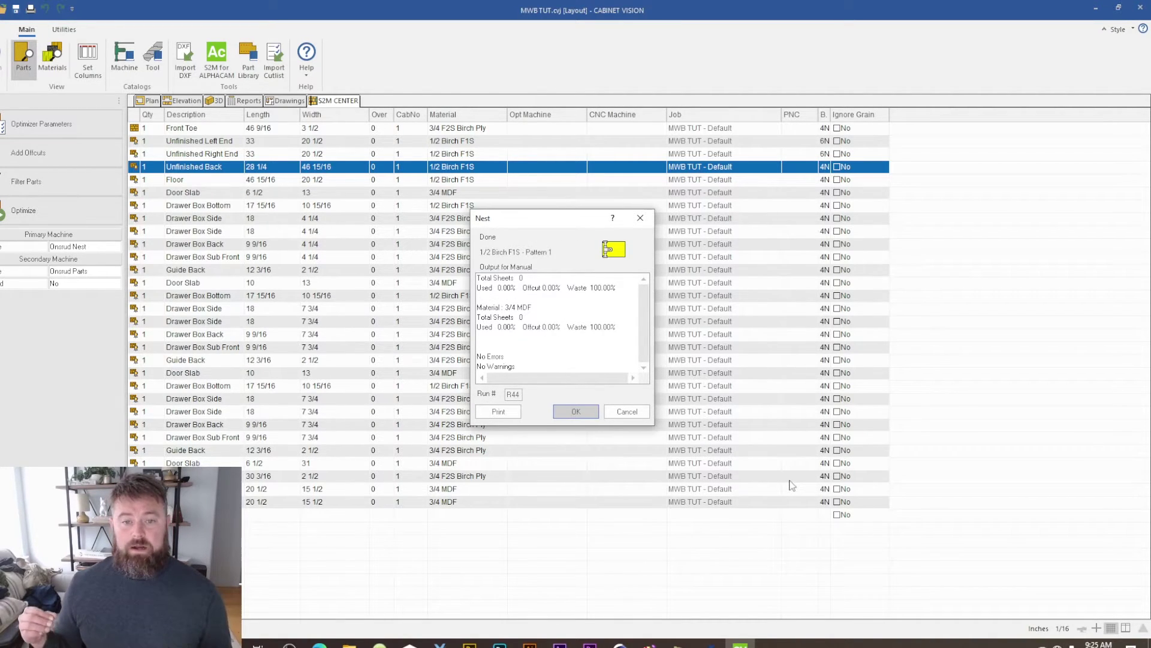
pyautogui.click(585, 413)
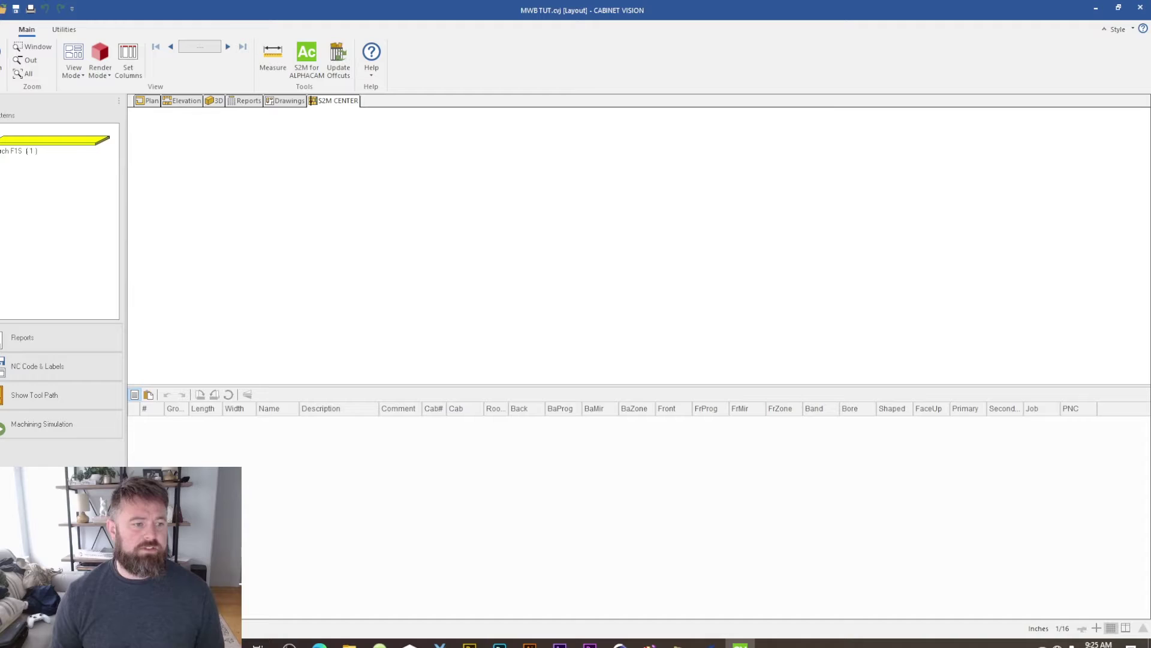
# Step: Display the 1/2 Birch F1S nest pattern and examine the circular cutout on the nested back panel
pyautogui.click(56, 147)
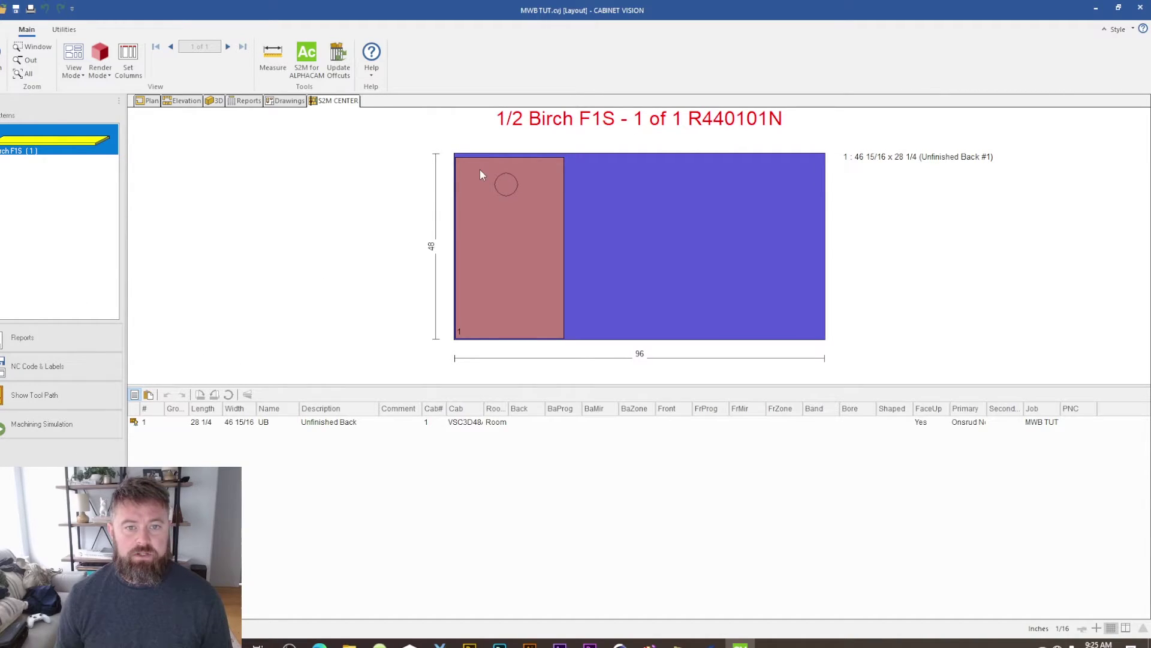
pyautogui.scroll(-1, 480, 175)
pyautogui.scroll(3, 504, 228)
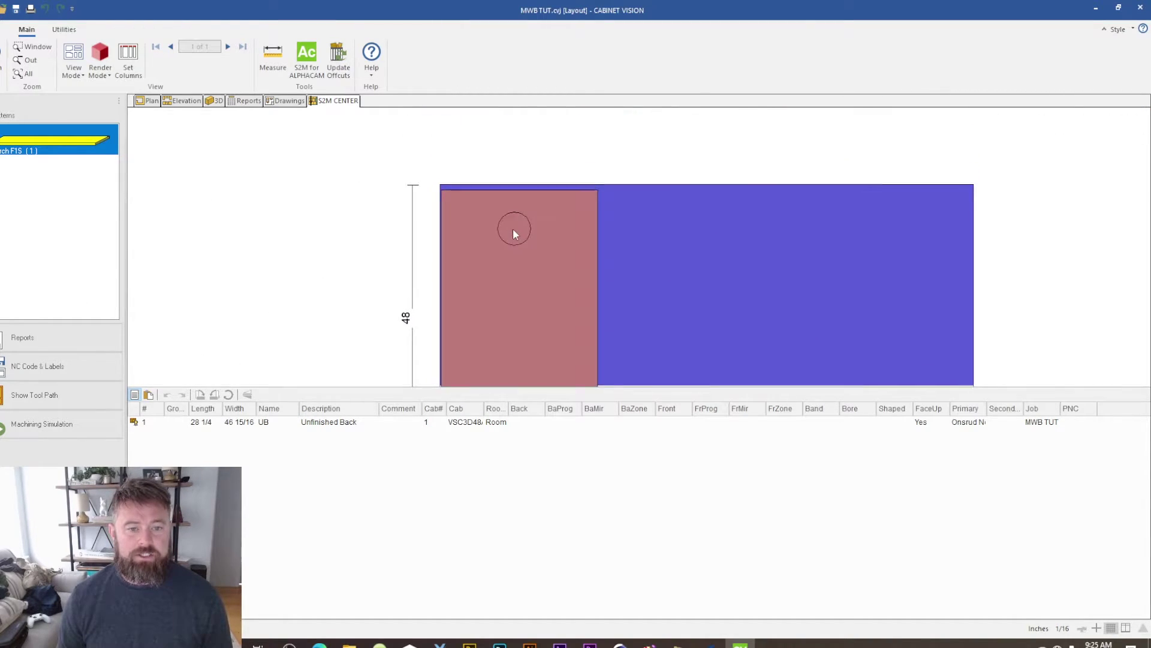
pyautogui.moveTo(514, 234); pyautogui.dragTo(519, 201, button='middle')
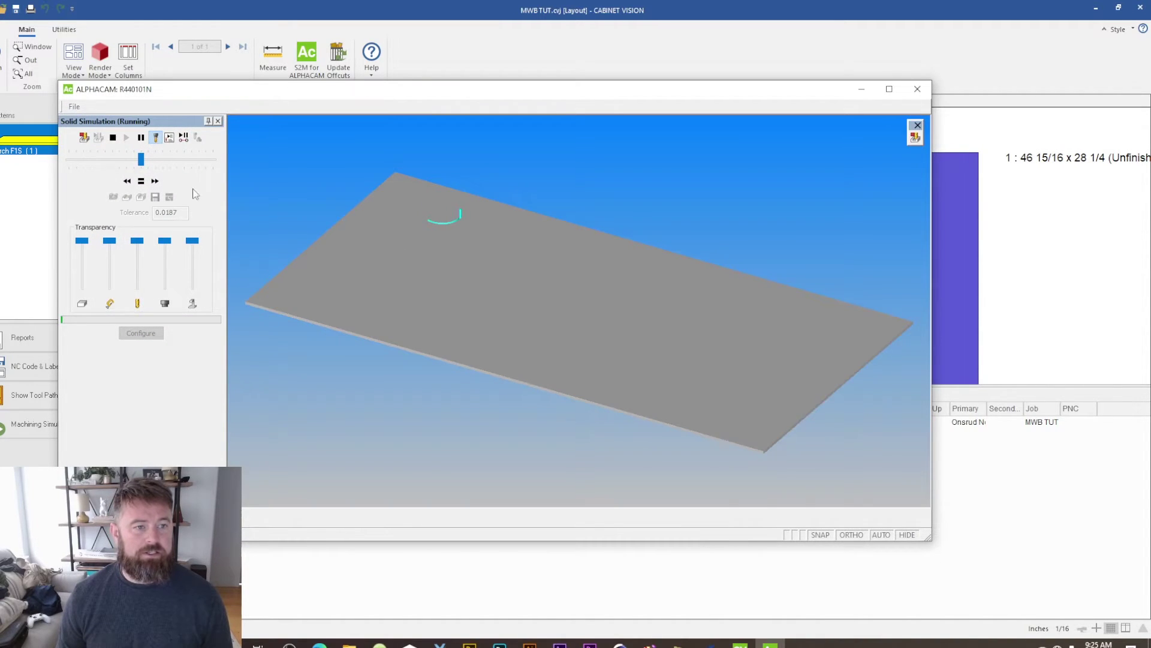
# Step: Run the machining simulation of the nested sheet at a faster speed, inspect the cutout's toolpath, and close the simulation
pyautogui.click(201, 160)
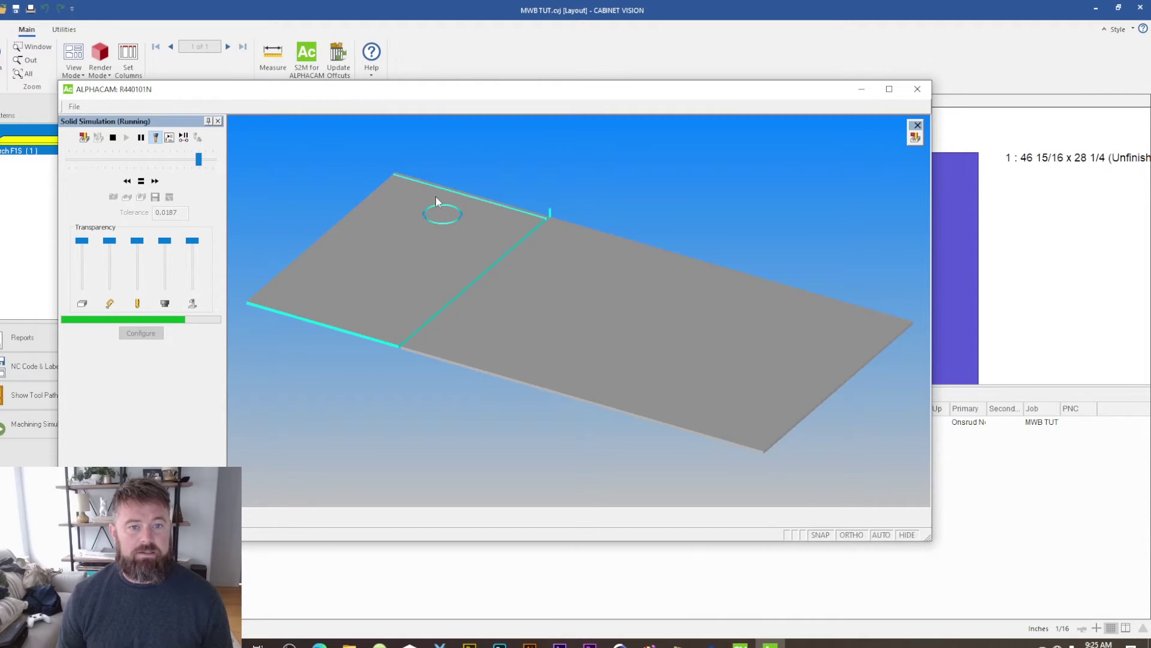
pyautogui.moveTo(556, 237); pyautogui.dragTo(559, 300)
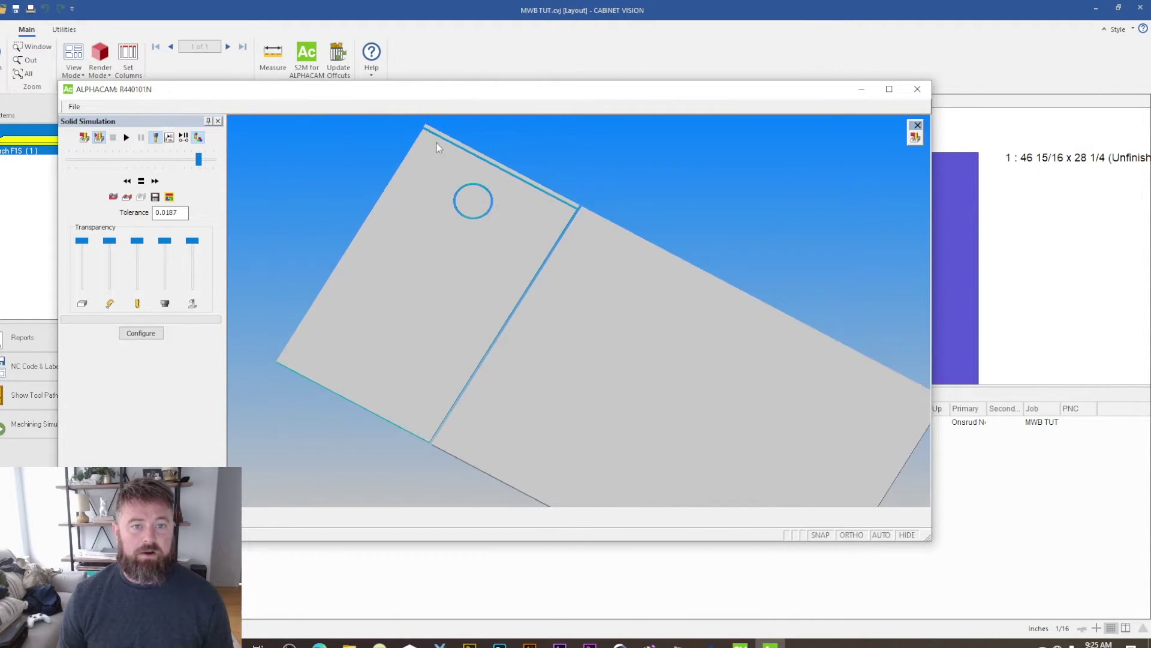
pyautogui.scroll(-5, 437, 146)
pyautogui.scroll(5, 872, 198)
pyautogui.moveTo(700, 199); pyautogui.dragTo(640, 182, button='middle')
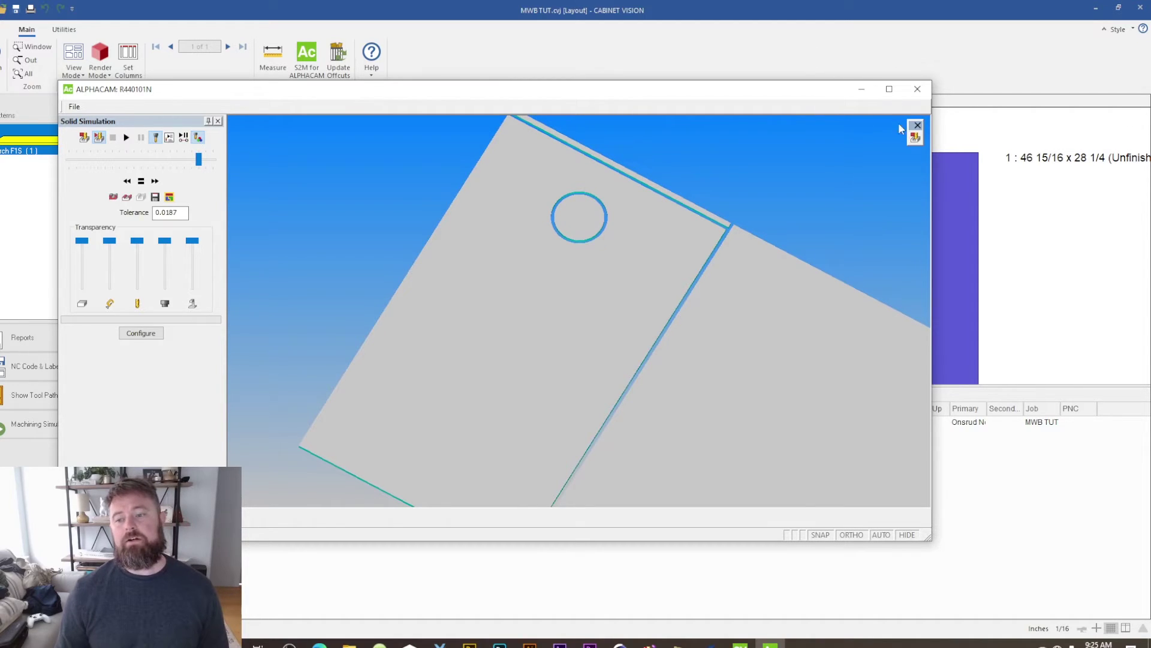
pyautogui.click(918, 89)
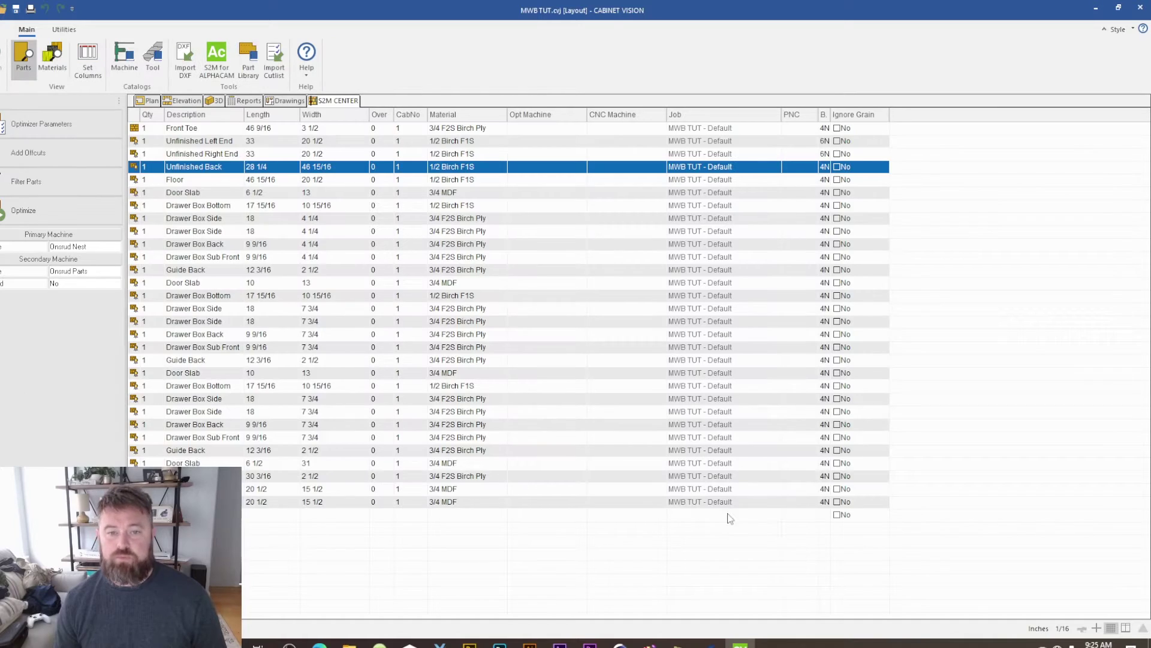
# Step: Return to the plan, show wall 1 in elevation, and open cabinet #1 for assembly editing
pyautogui.click(148, 100)
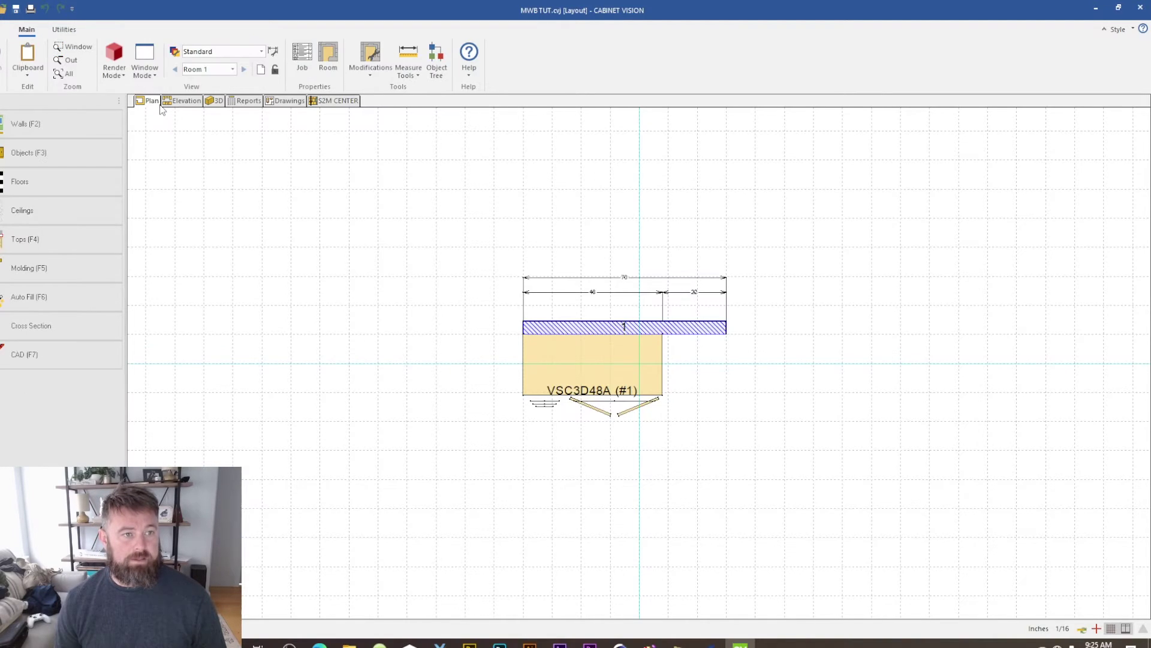
pyautogui.doubleClick(622, 327)
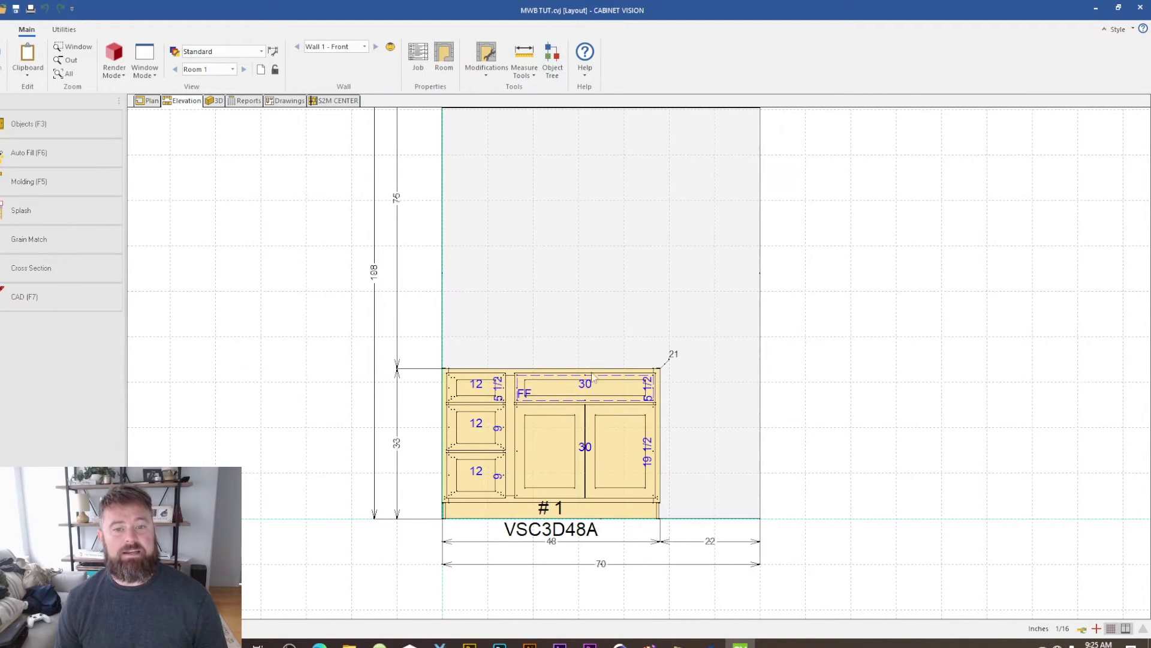
pyautogui.click(535, 426)
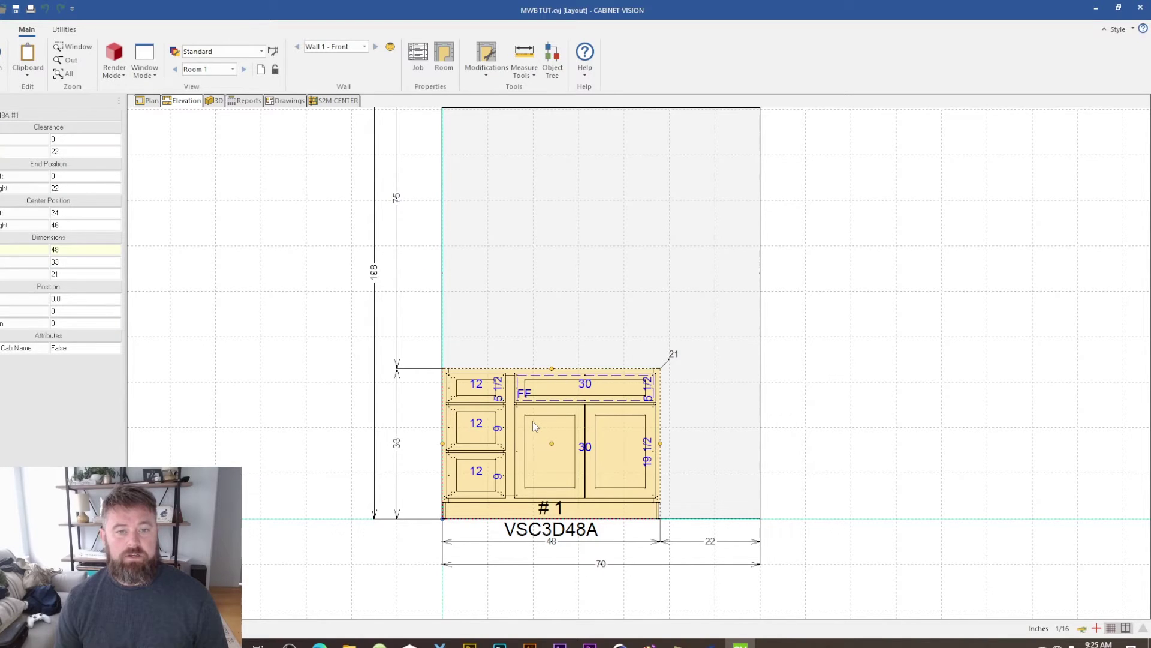
pyautogui.doubleClick(533, 421)
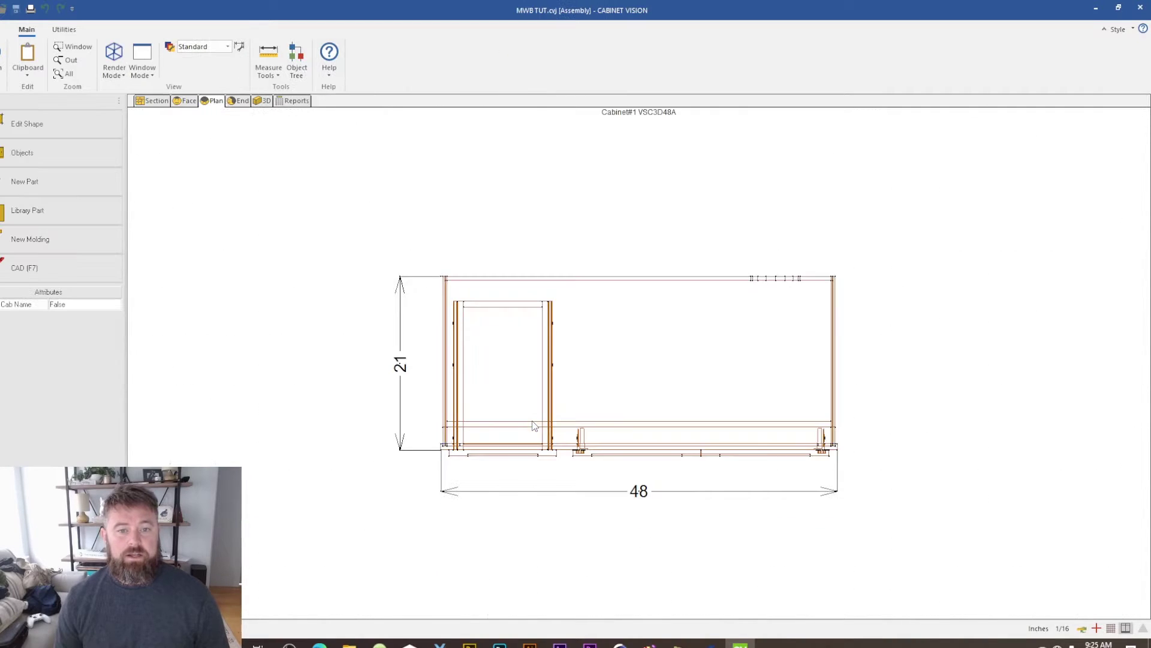
pyautogui.rightClick(634, 287)
pyautogui.click(590, 330)
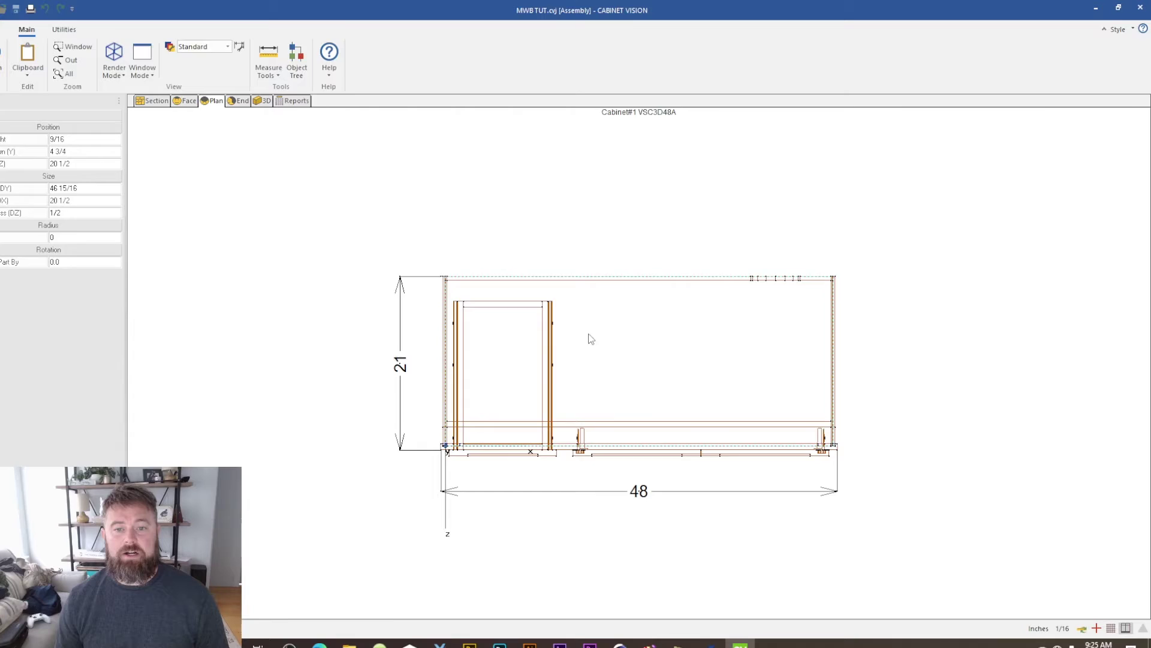
pyautogui.doubleClick(590, 336)
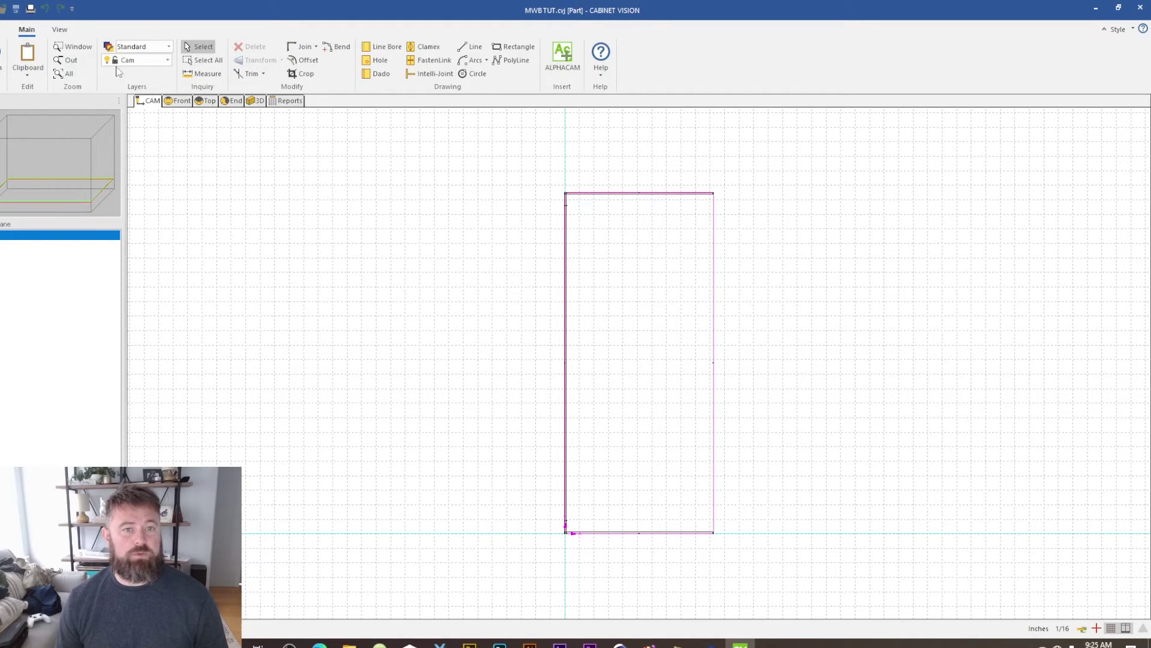
pyautogui.press('Escape')
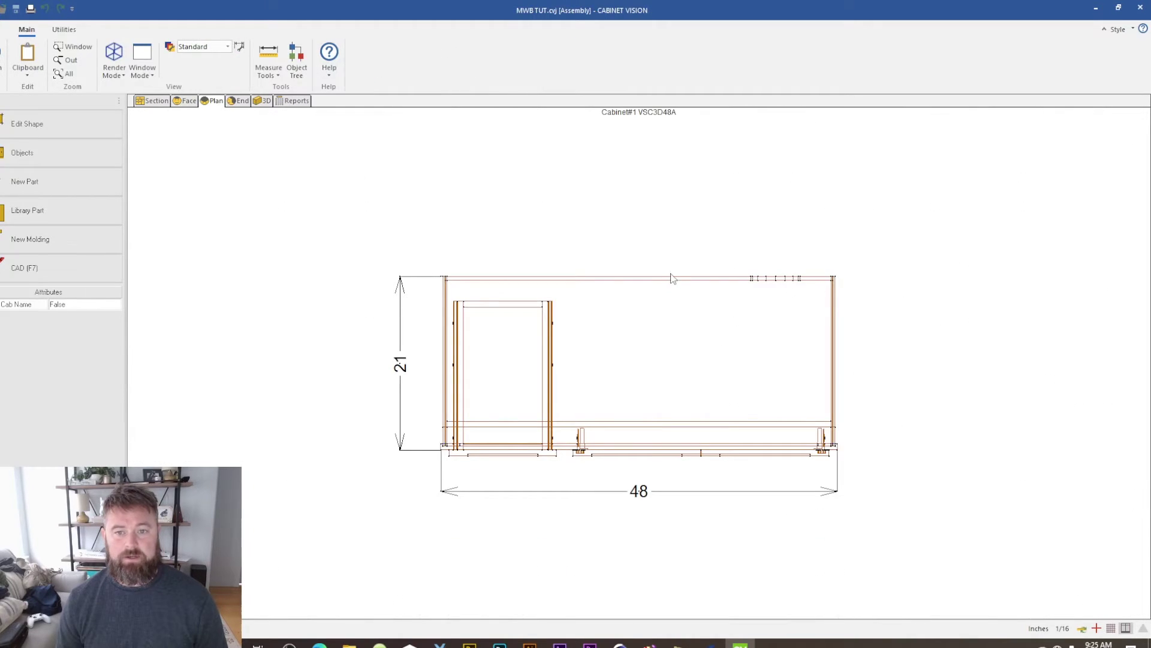
# Step: Open the Unfinished Back part for editing and delete its circular cutout
pyautogui.rightClick(657, 282)
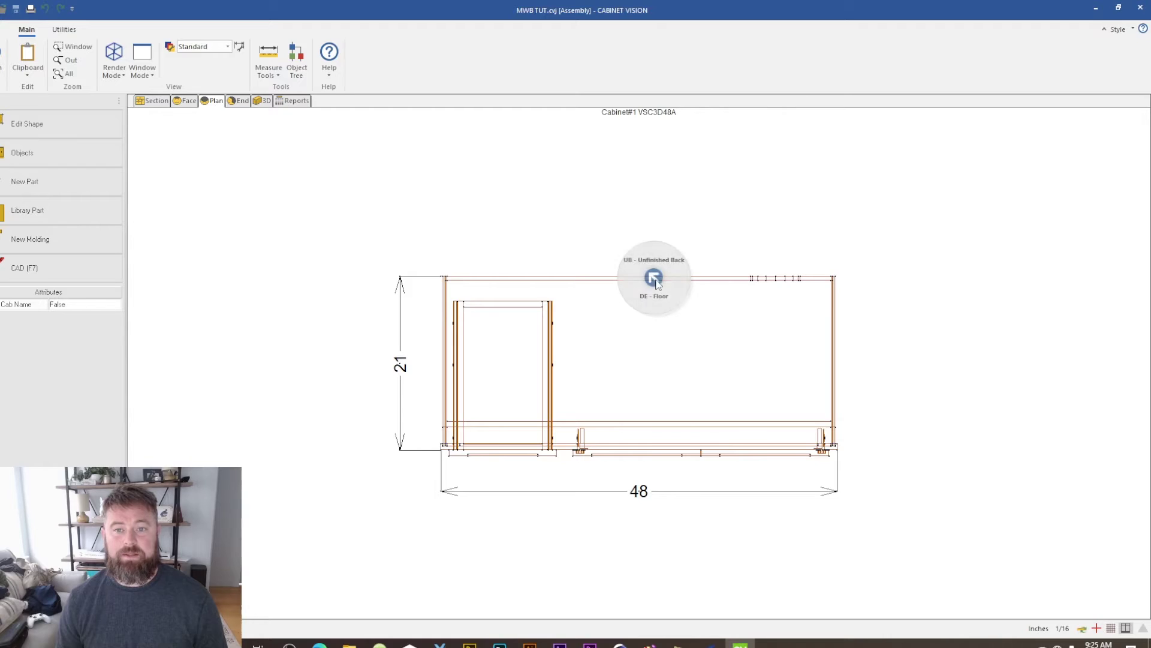
pyautogui.click(677, 269)
pyautogui.rightClick(654, 274)
pyautogui.click(603, 312)
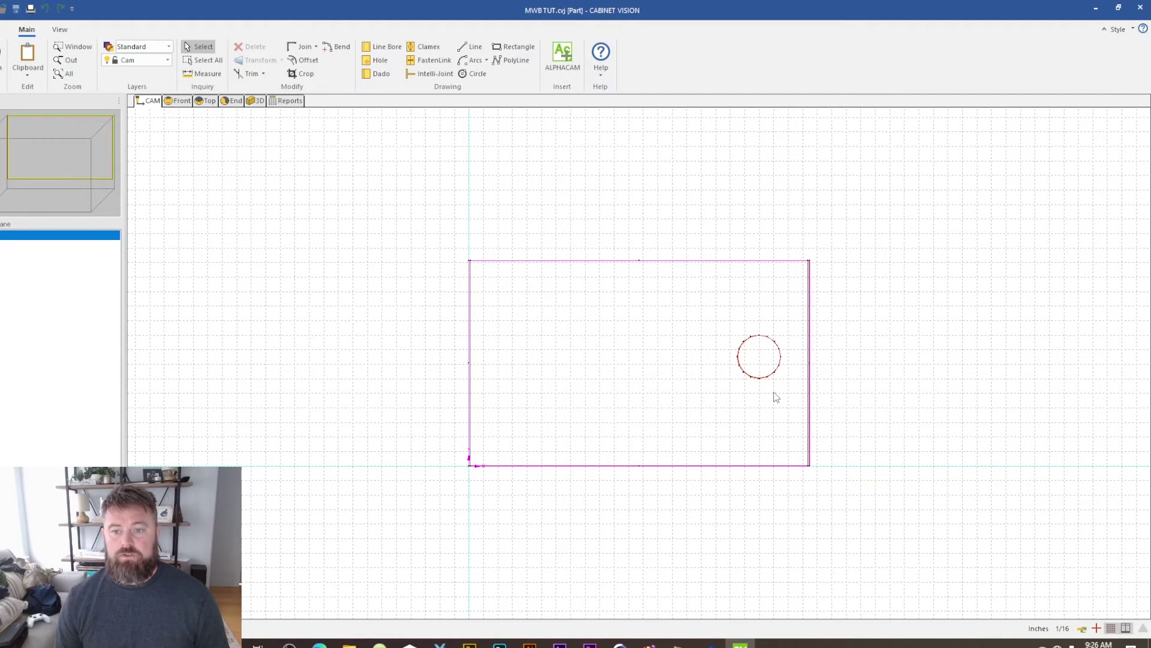
pyautogui.click(774, 374)
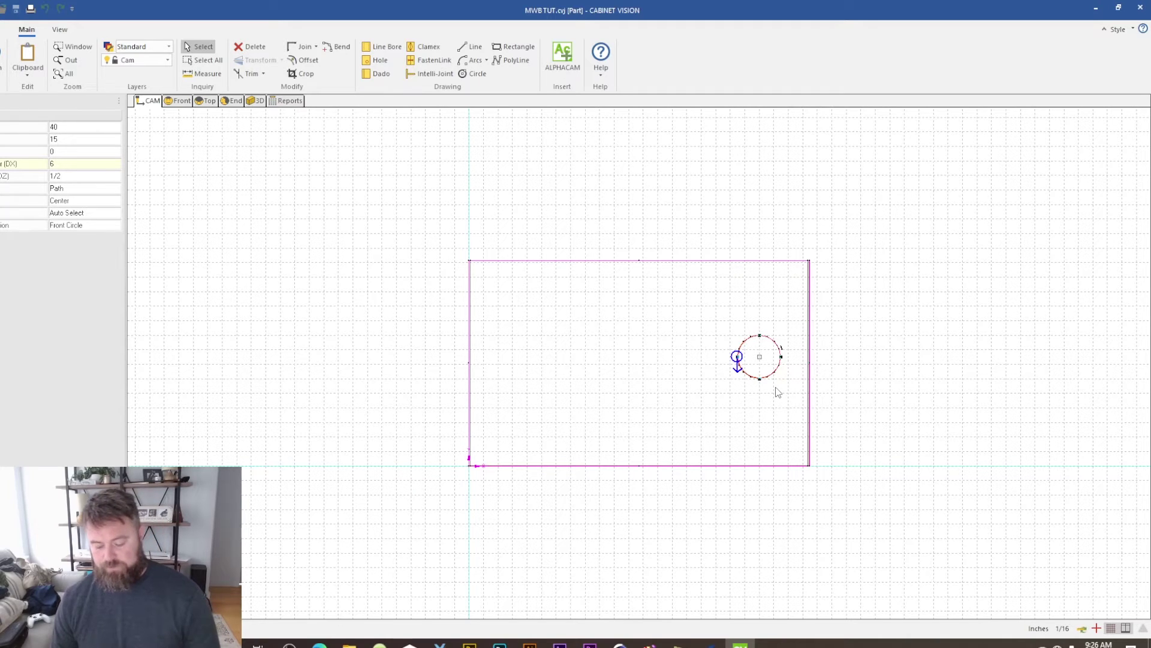
pyautogui.press('Delete')
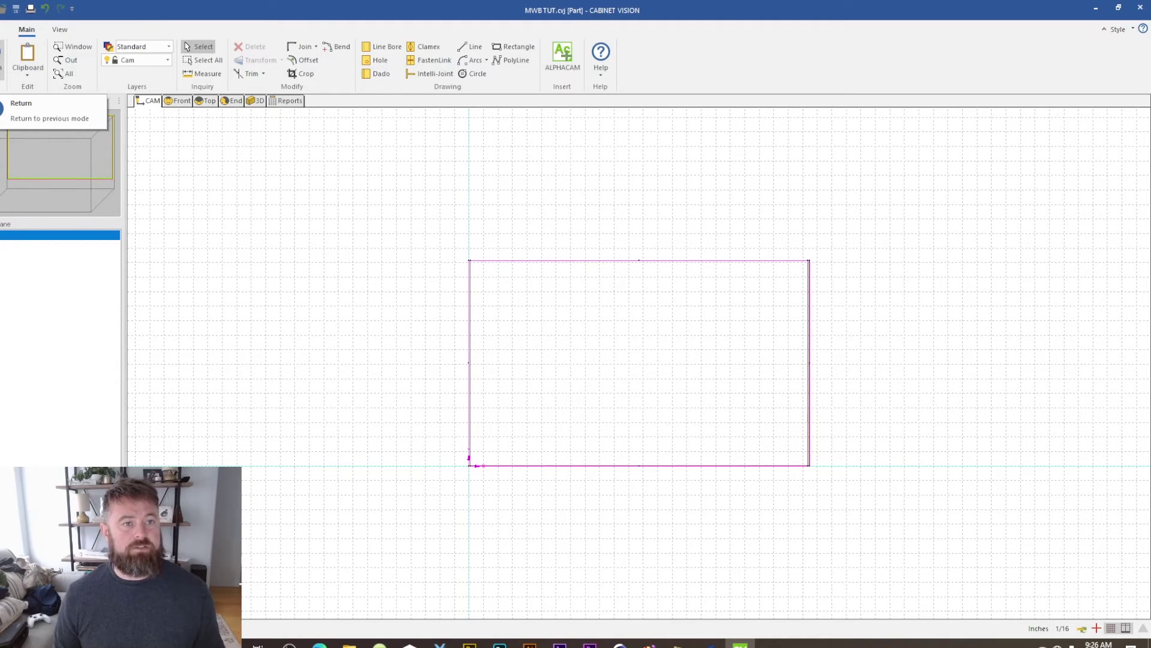
# Step: Draw a new circular cutout about 8 15/16 inches in diameter near the middle of the back panel and return to the assembly
pyautogui.click(474, 73)
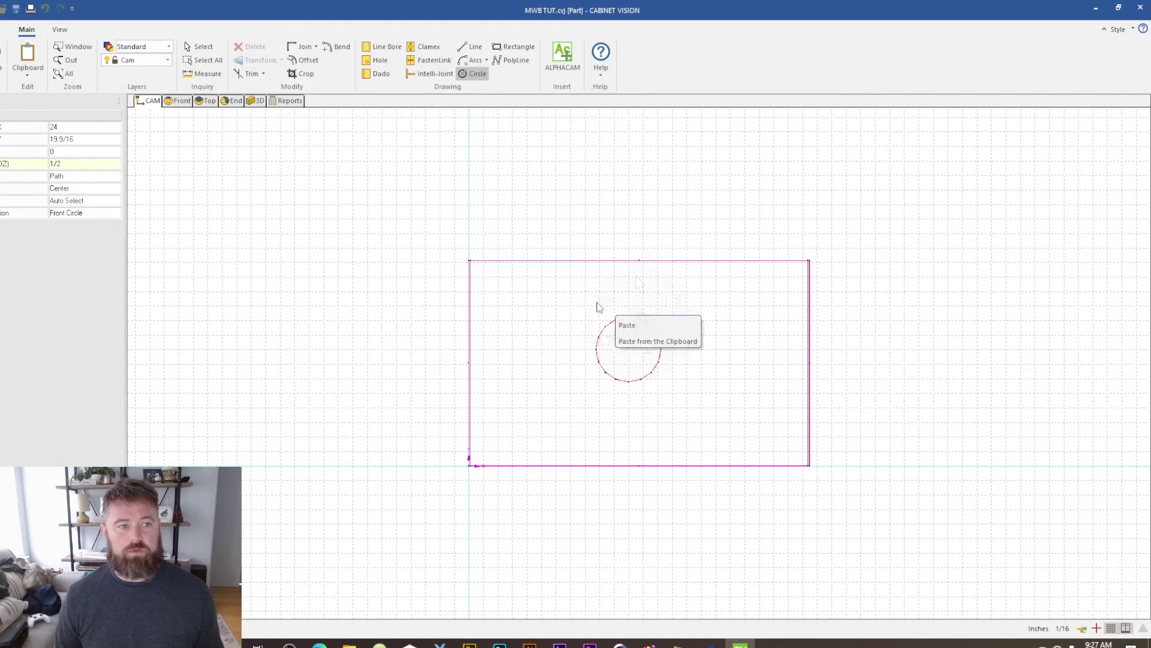
pyautogui.rightClick(630, 316)
pyautogui.click(640, 280)
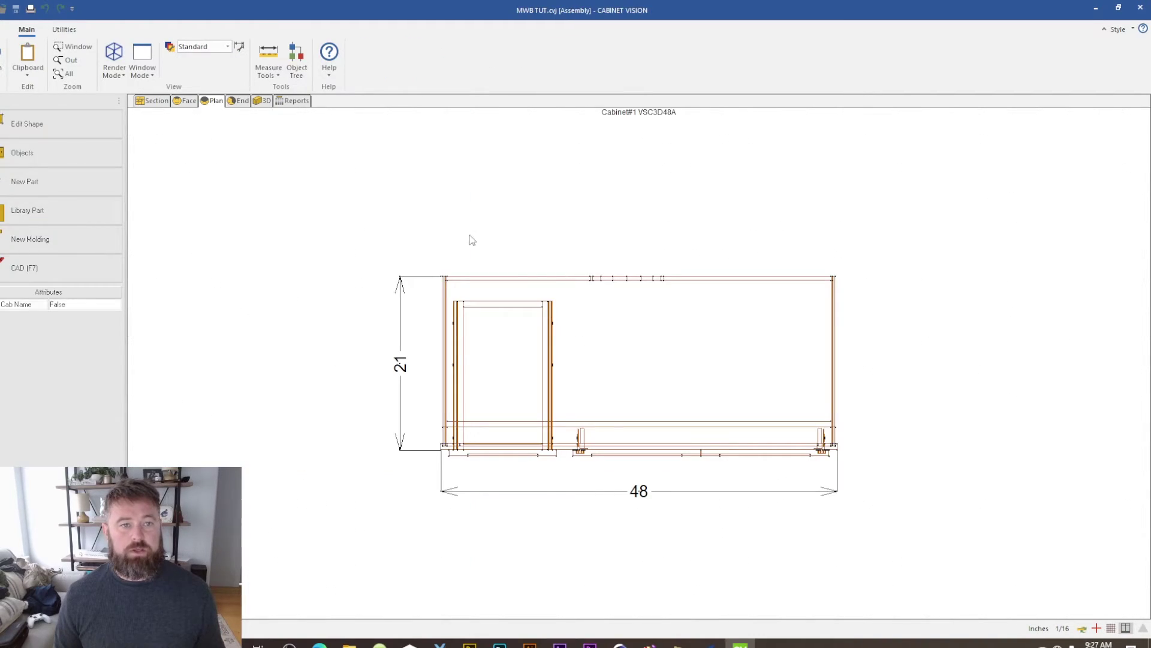
pyautogui.rightClick(539, 281)
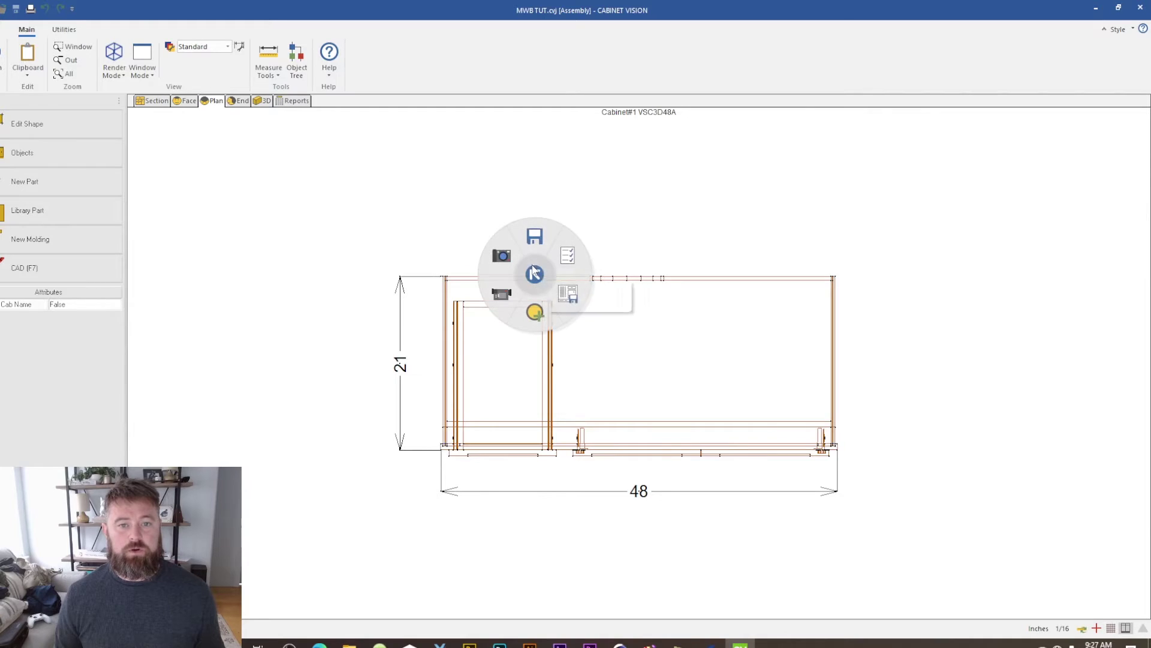
pyautogui.rightClick(712, 276)
pyautogui.click(742, 312)
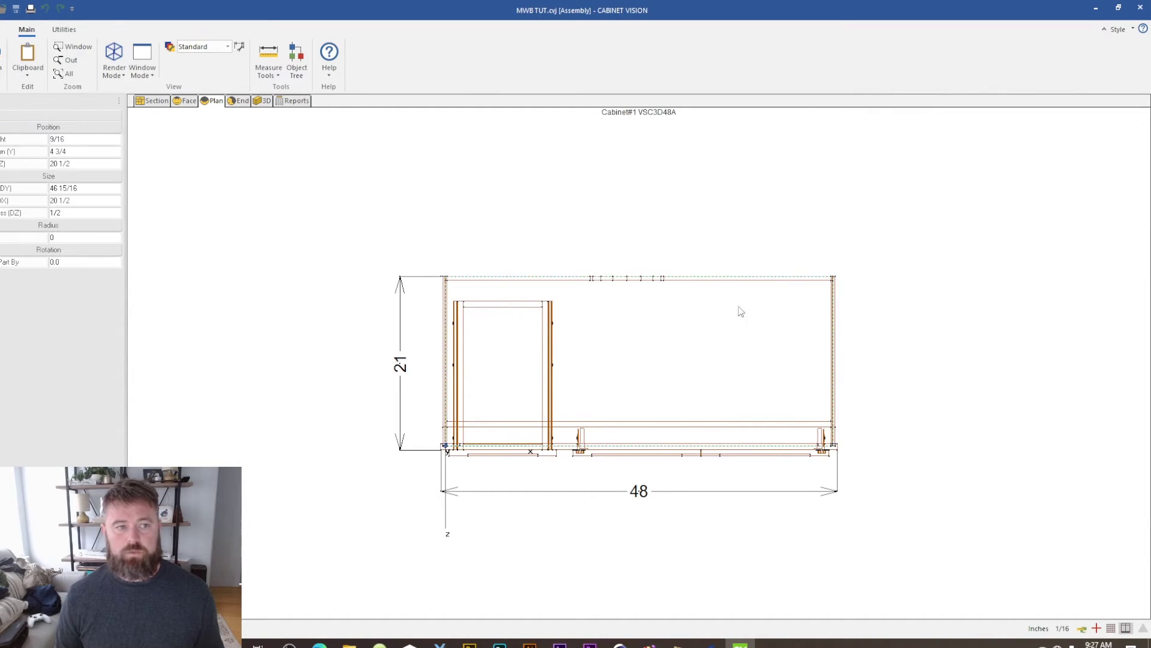
pyautogui.rightClick(710, 280)
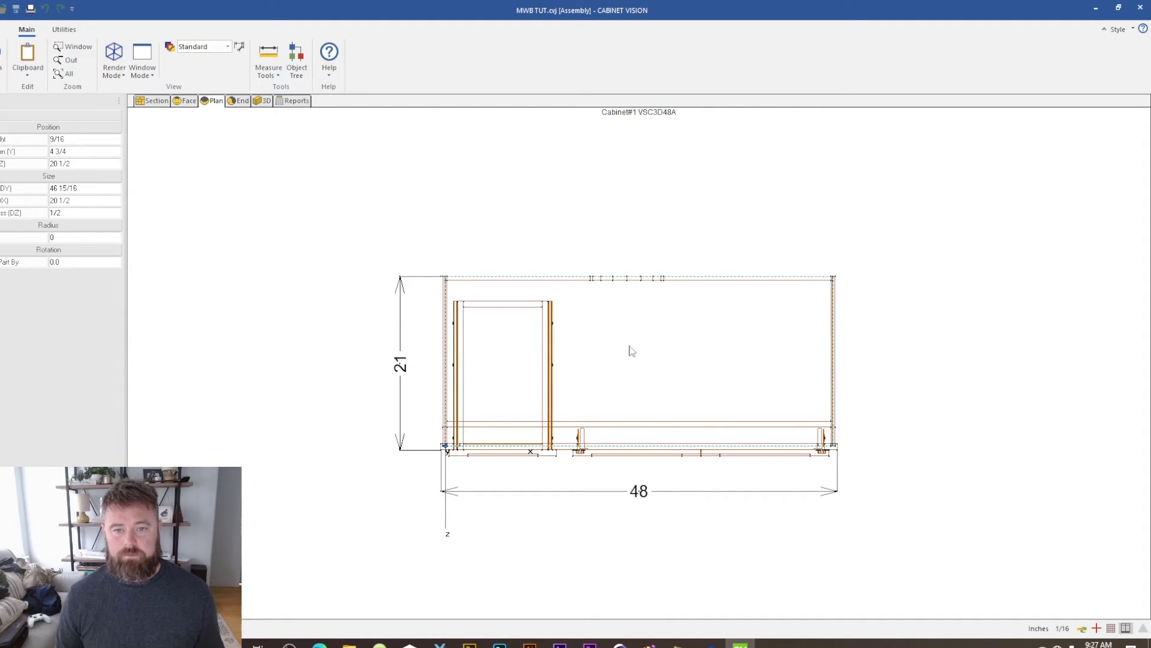
pyautogui.click(679, 237)
# Step: Reopen the Unfinished Back part and review the new circular cutout's tool options, keeping the tool on Auto Select
pyautogui.rightClick(720, 278)
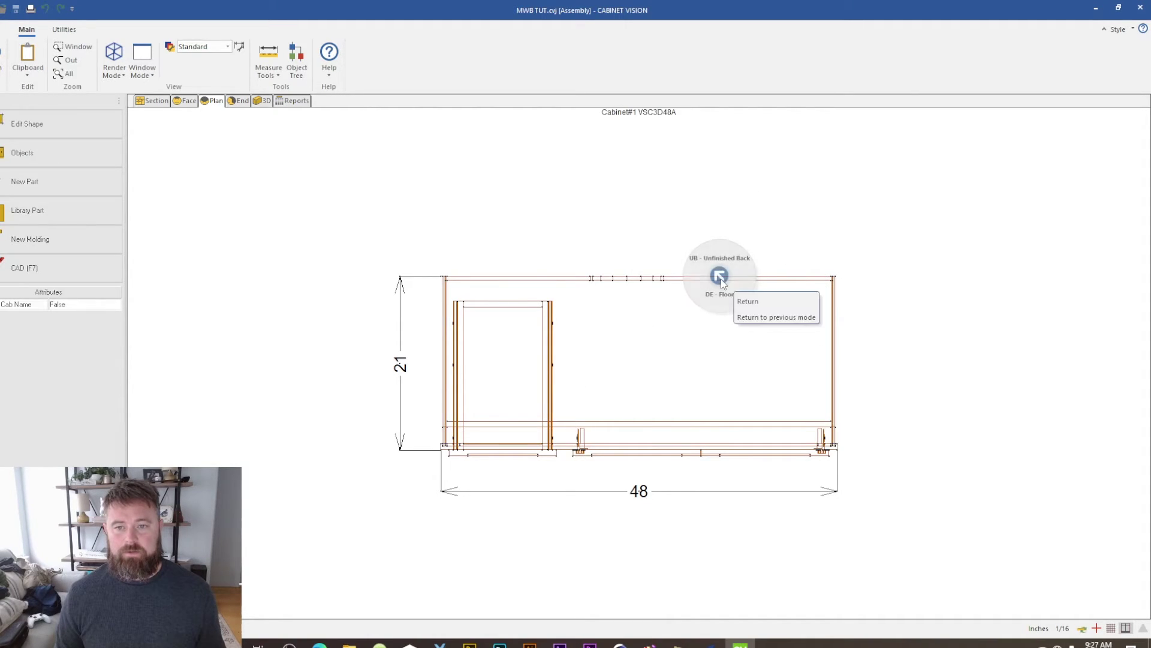
pyautogui.rightClick(719, 276)
pyautogui.click(681, 344)
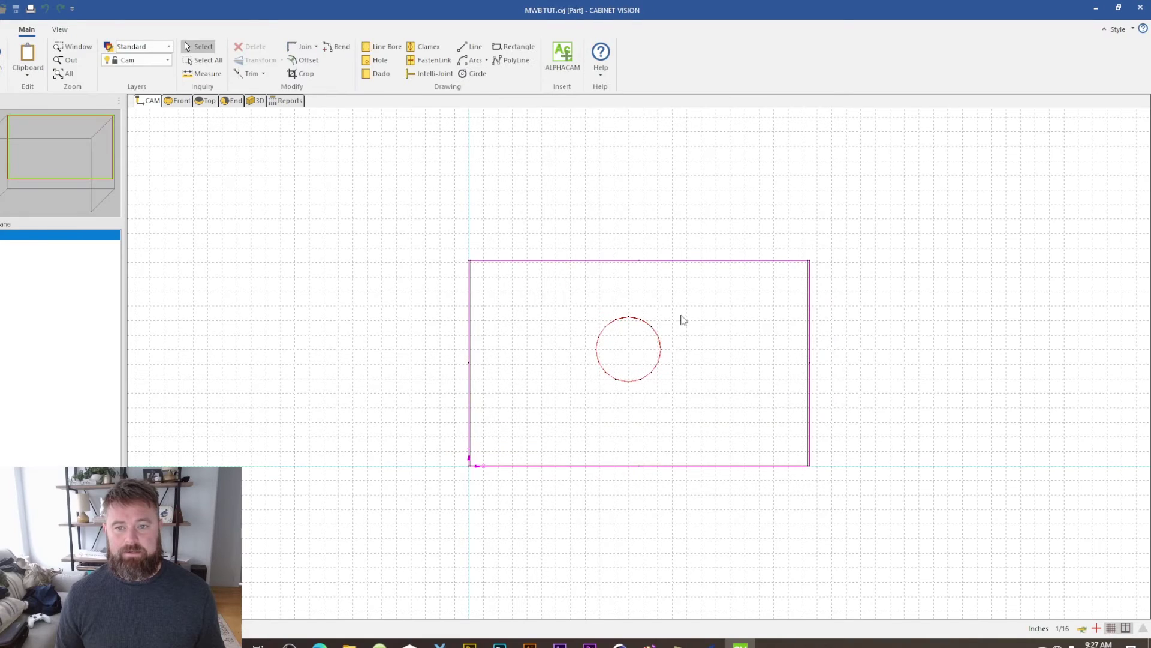
pyautogui.click(659, 335)
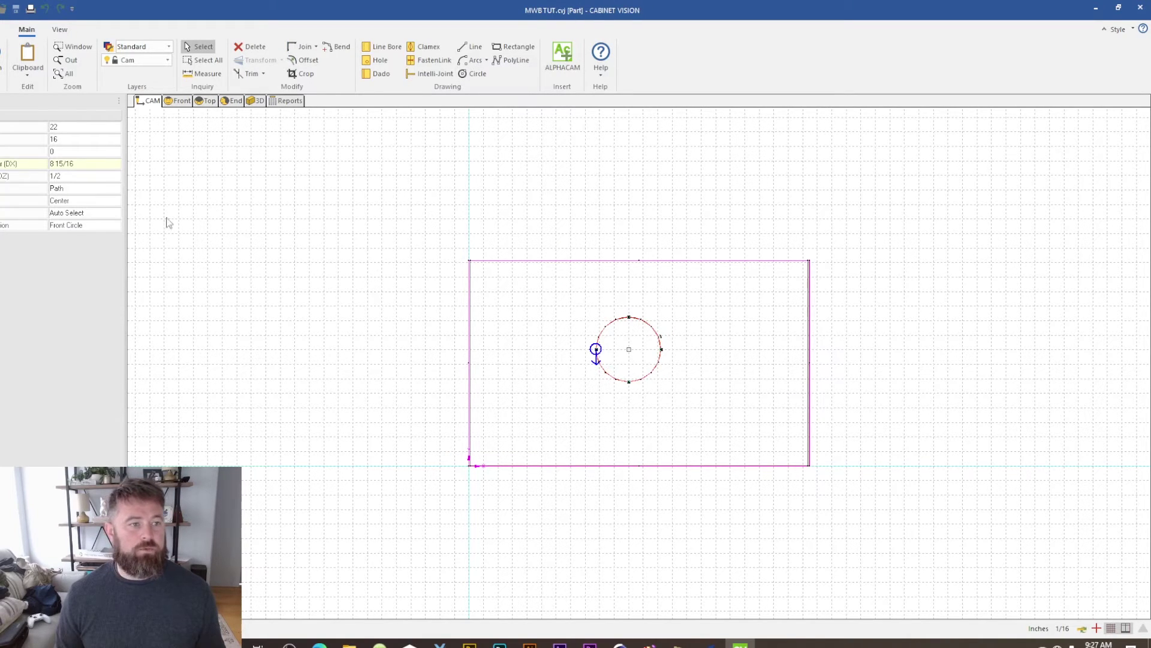
pyautogui.click(111, 214)
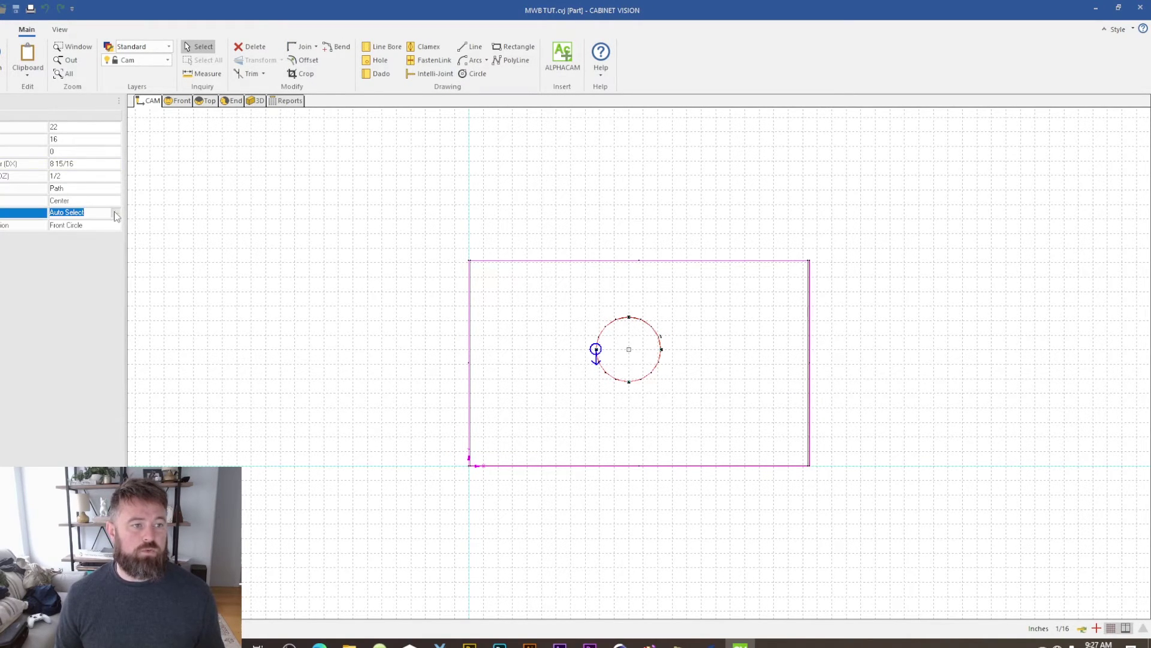
pyautogui.click(115, 214)
pyautogui.click(660, 405)
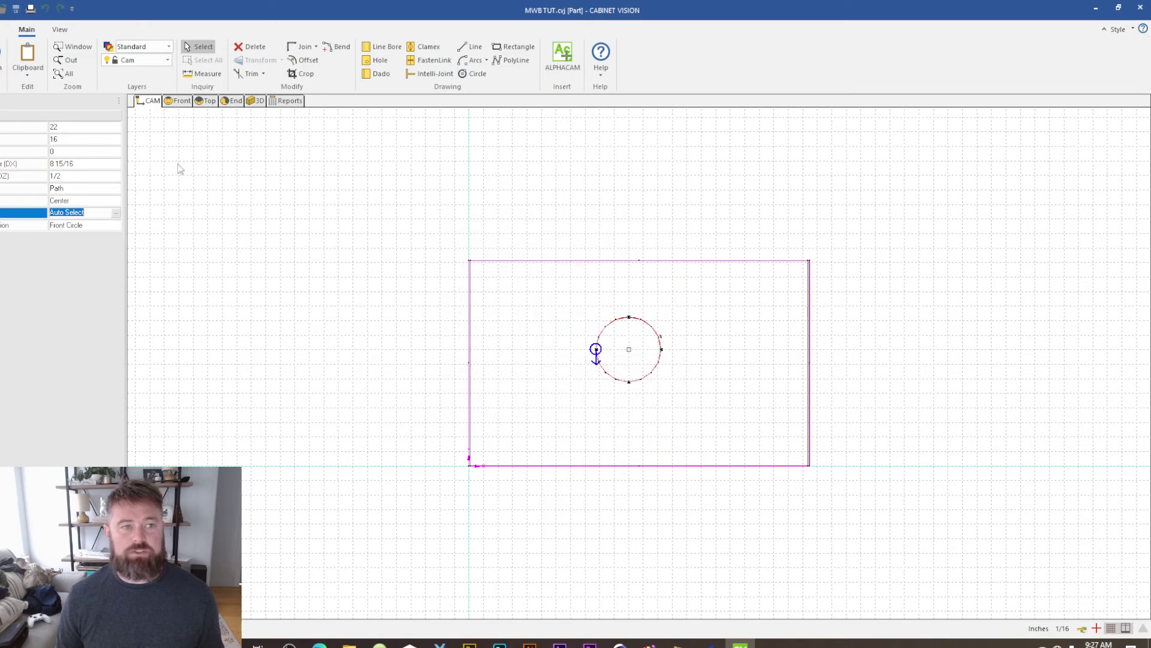
# Step: Exit the part and assembly editors, then close the MWB TUT job and save its changes
pyautogui.click(5, 63)
pyautogui.click(6, 63)
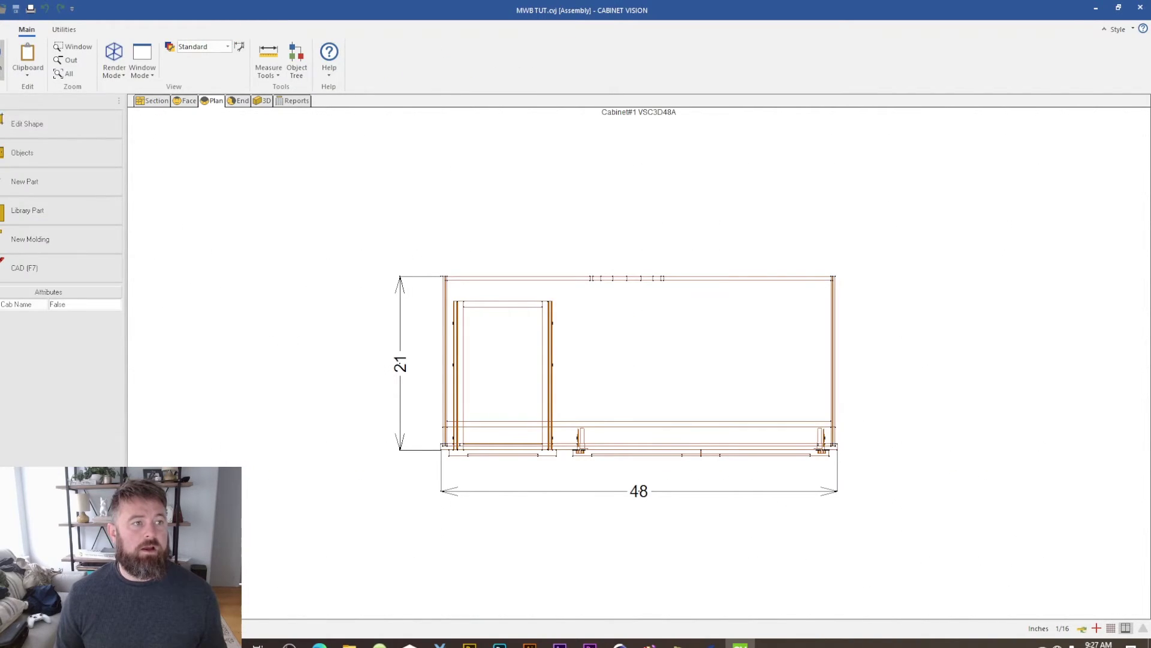
pyautogui.click(3, 29)
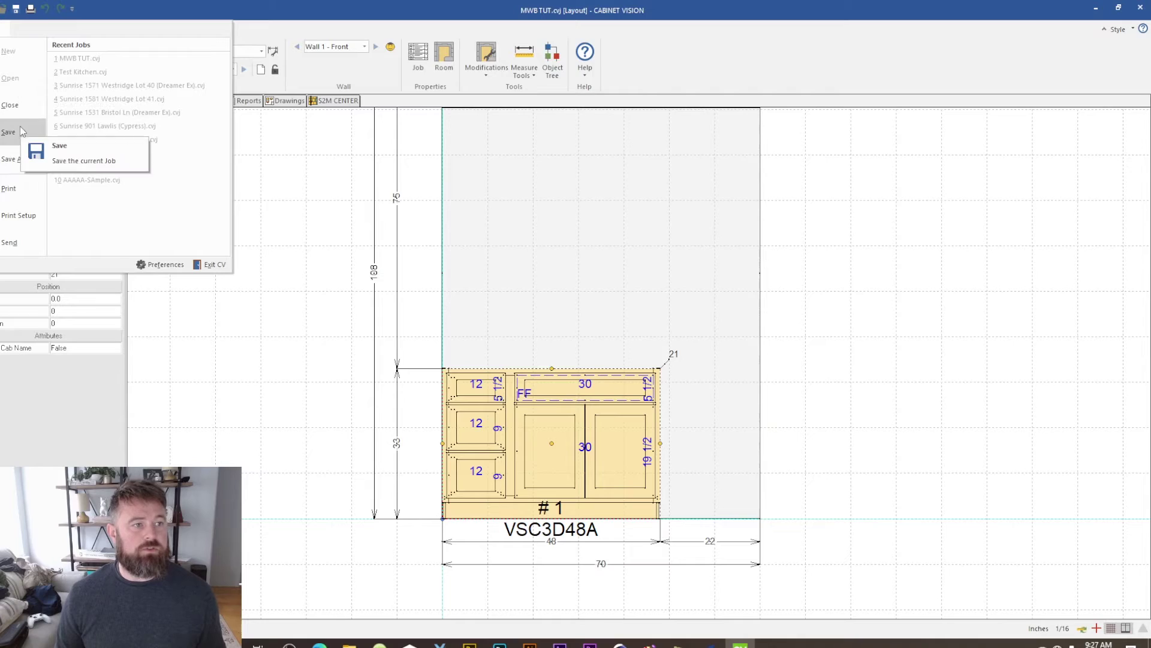
pyautogui.click(9, 105)
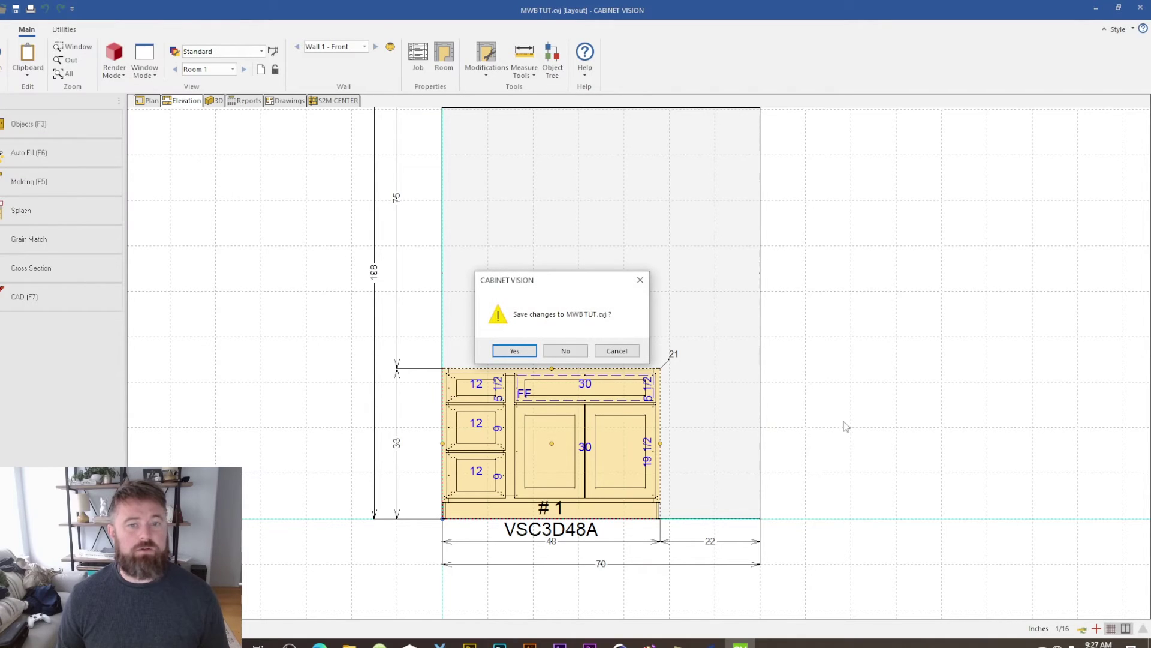
pyautogui.click(517, 354)
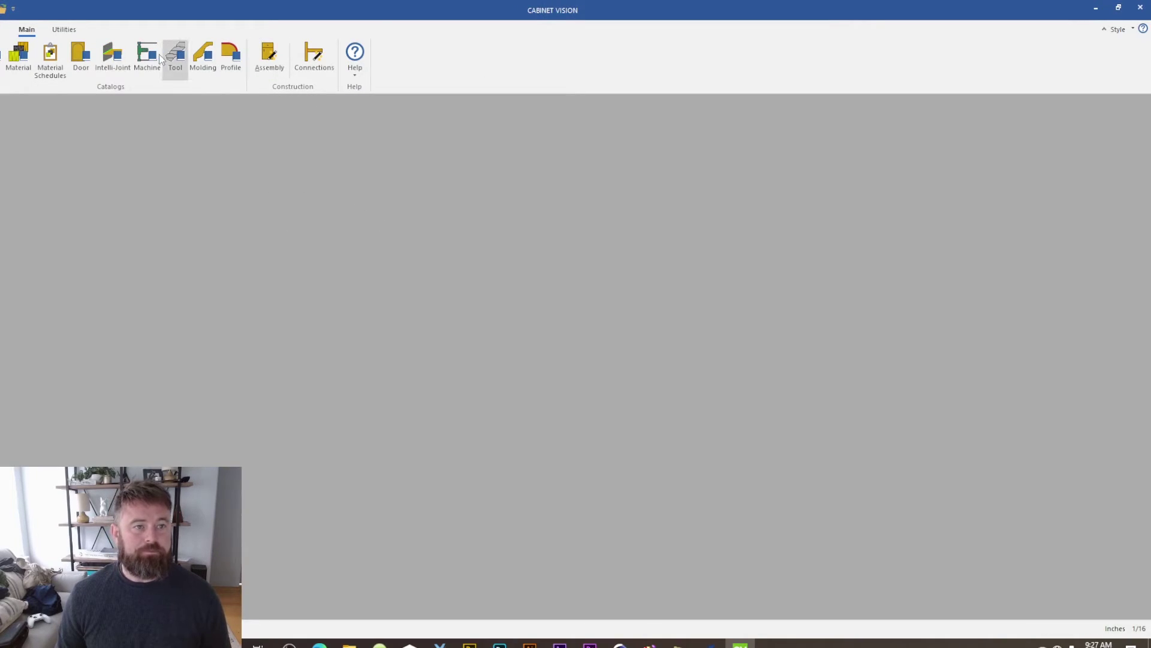
# Step: Open the Tool Catalog for the Onsrud Nest machine and display the Shaker Door set tool
pyautogui.click(175, 58)
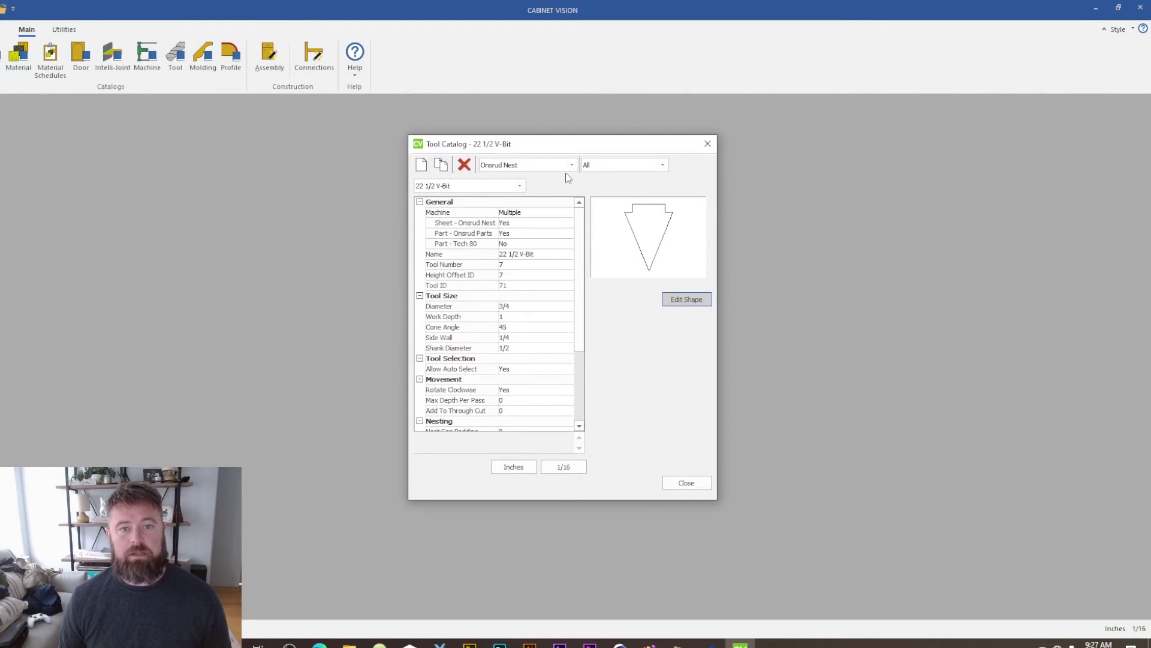
pyautogui.click(571, 166)
pyautogui.click(572, 165)
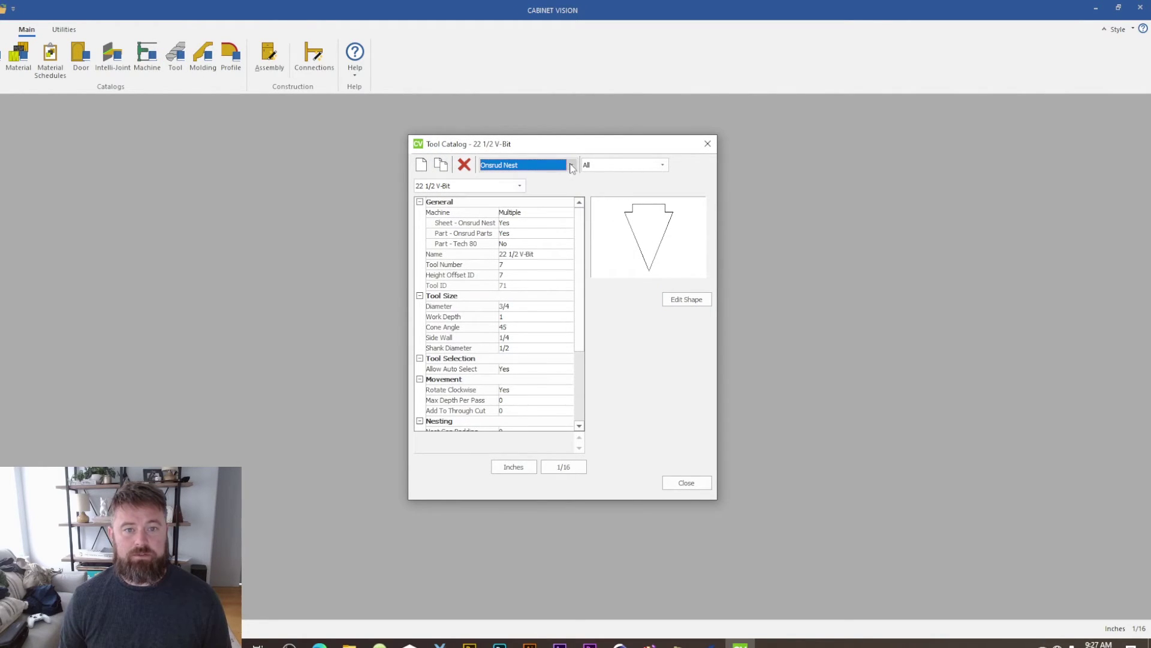
pyautogui.click(614, 167)
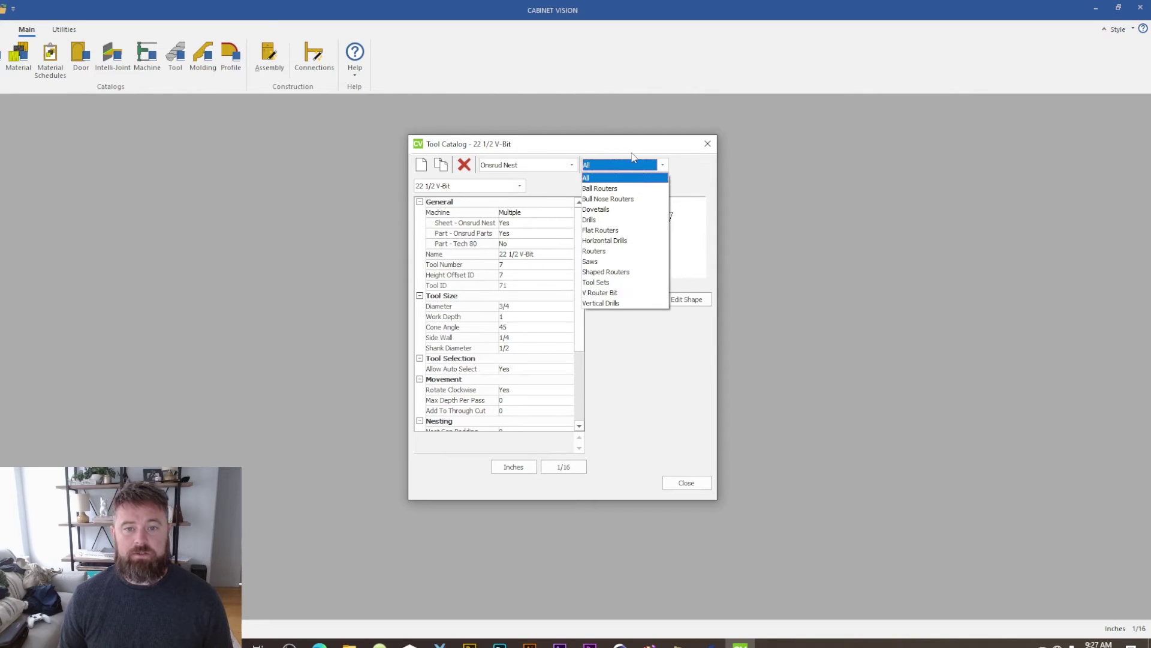
pyautogui.click(687, 188)
pyautogui.click(518, 187)
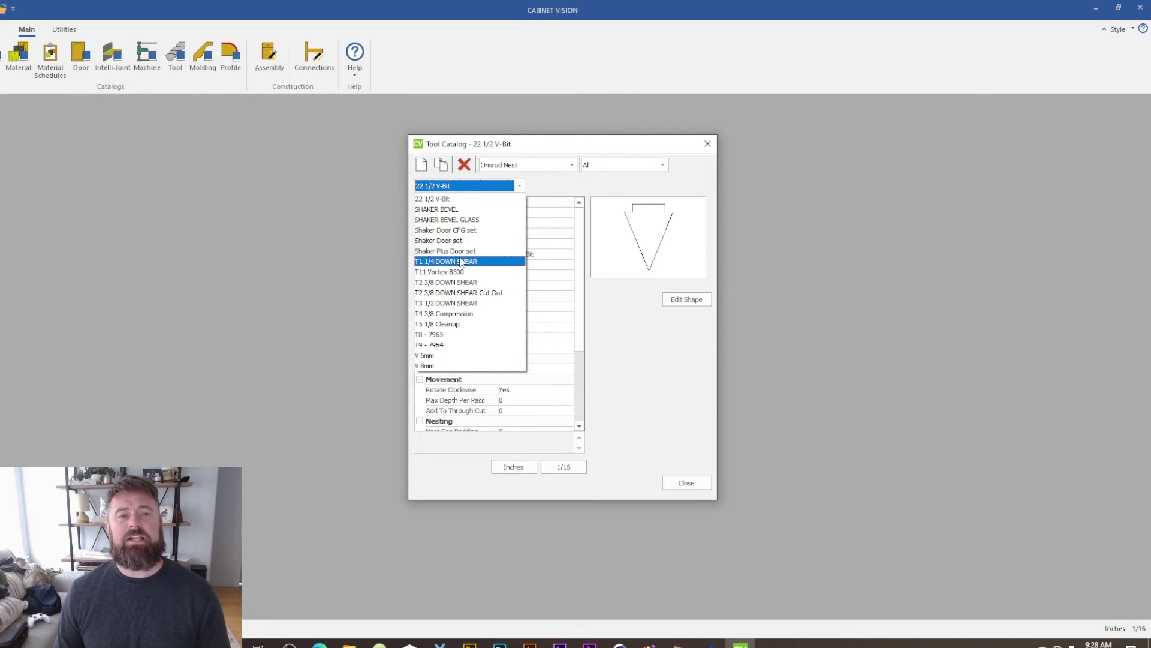
pyautogui.click(450, 241)
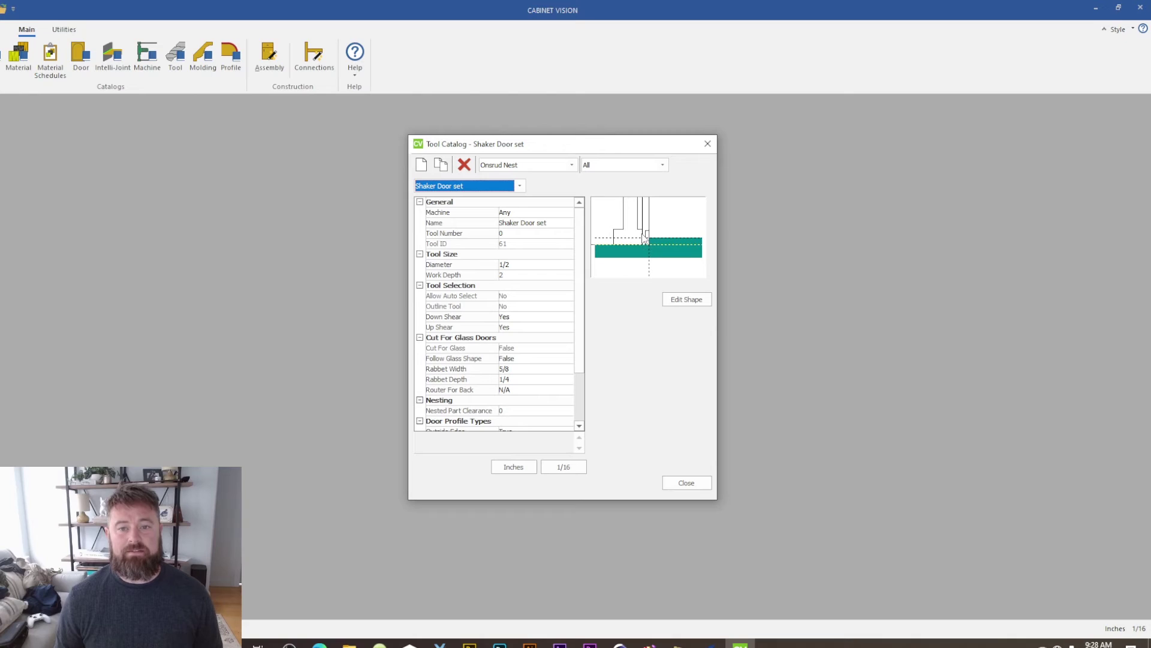
# Step: Examine the router bits T11 Vortex 8300, T1 1/4 DOWN SHEAR and T5 1/8 Cleanup in the Shaker Door set, then close the catalog
pyautogui.click(687, 304)
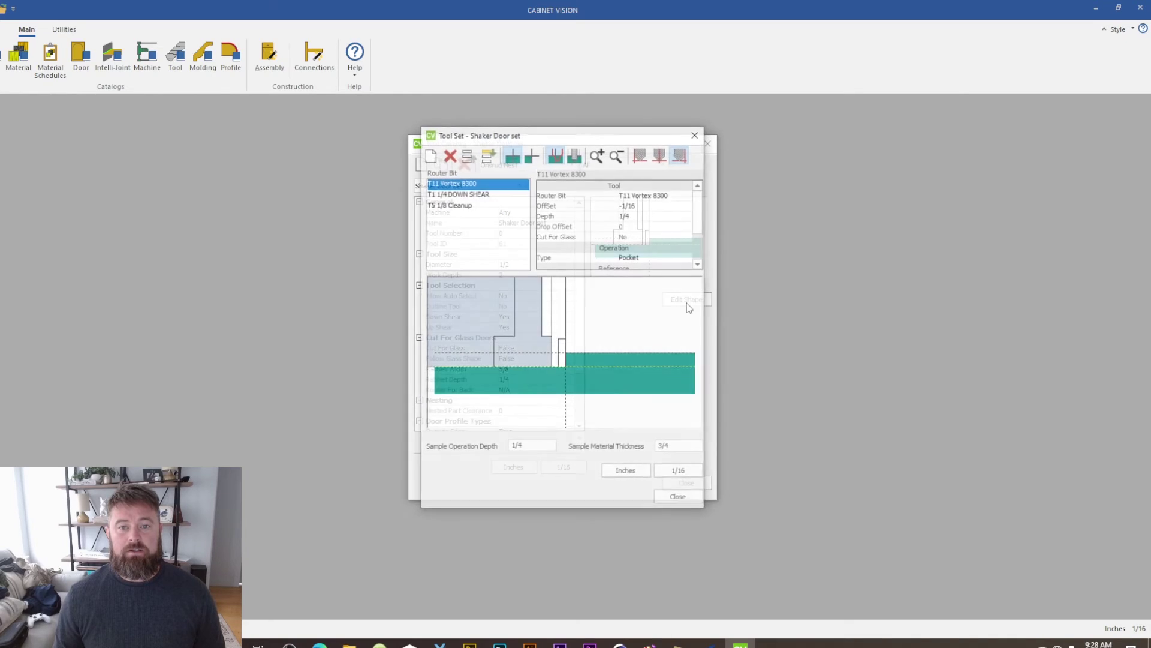
pyautogui.scroll(-1, 602, 211)
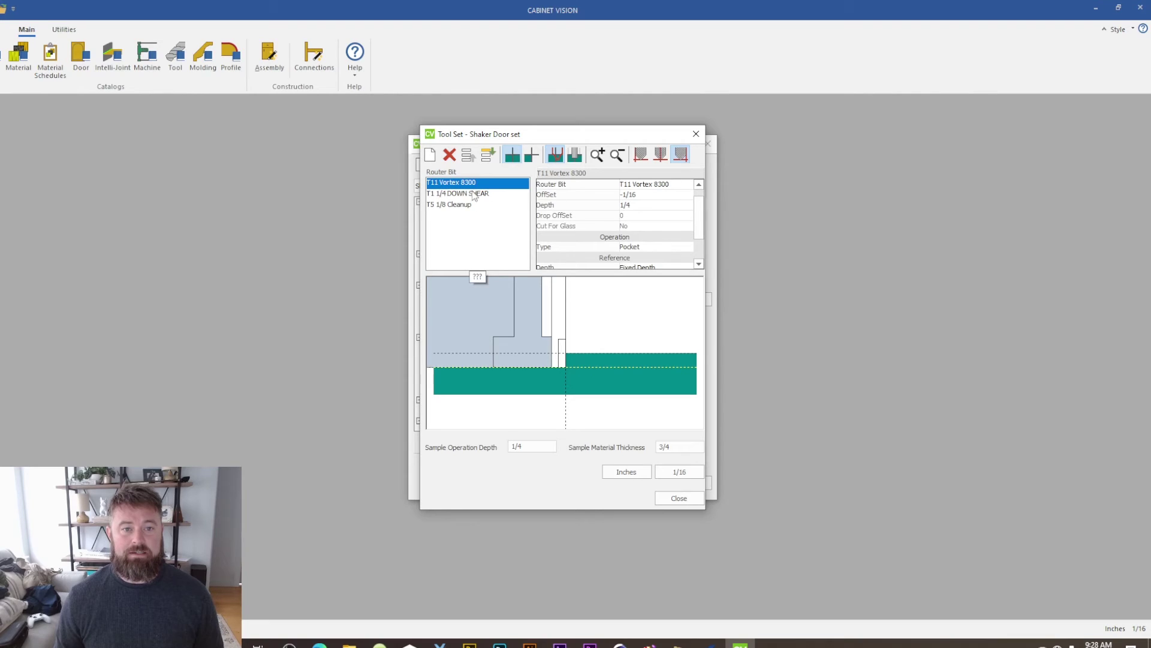
pyautogui.click(450, 205)
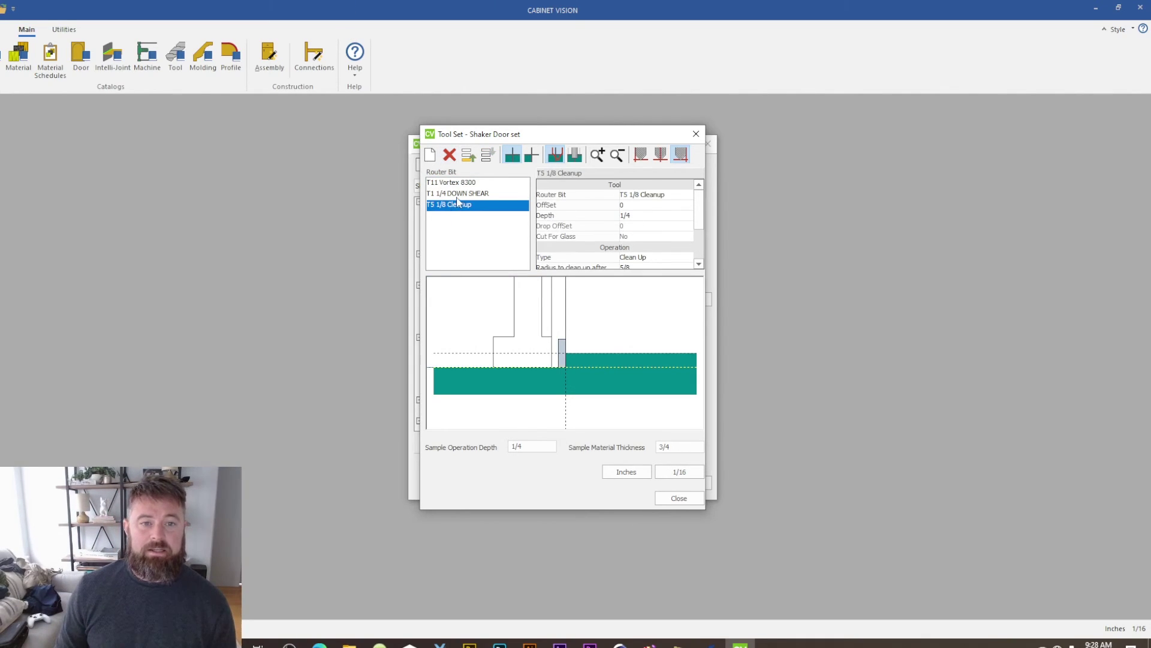
pyautogui.click(460, 199)
pyautogui.click(464, 183)
pyautogui.click(463, 194)
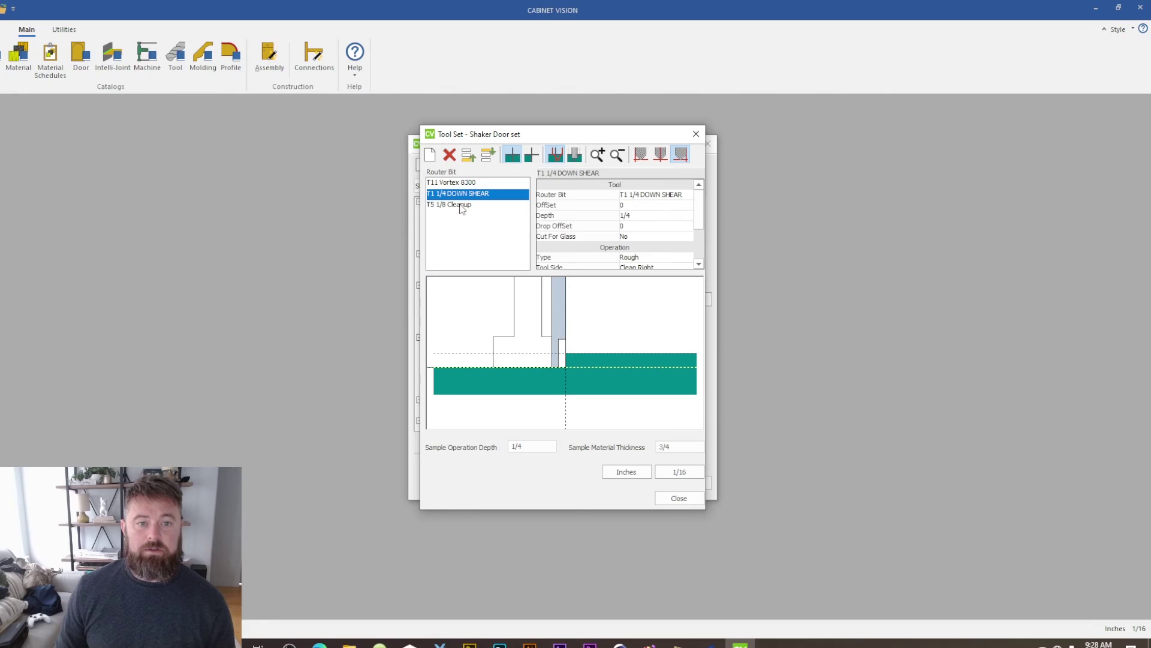
pyautogui.click(461, 205)
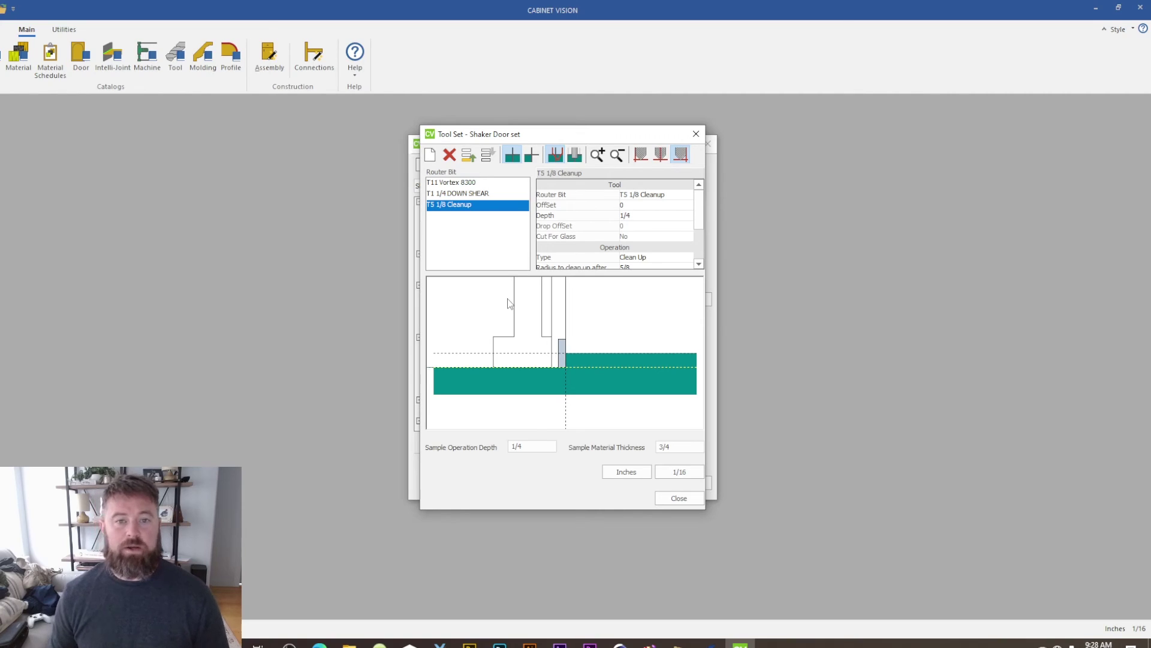
pyautogui.click(445, 196)
pyautogui.click(434, 207)
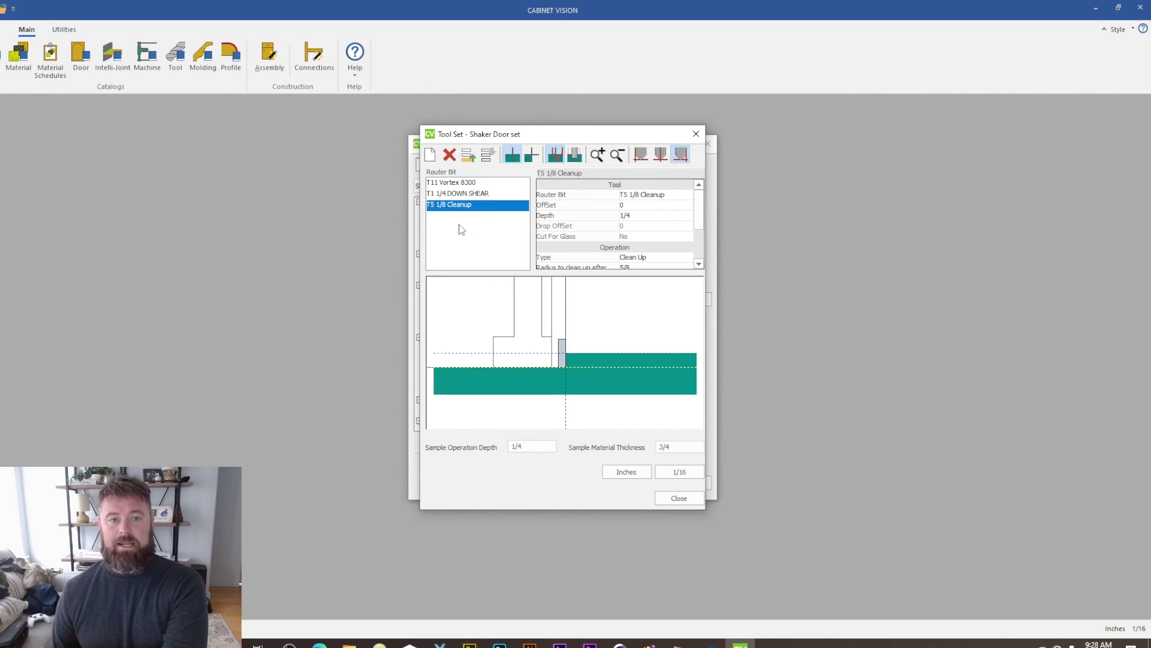
pyautogui.click(691, 497)
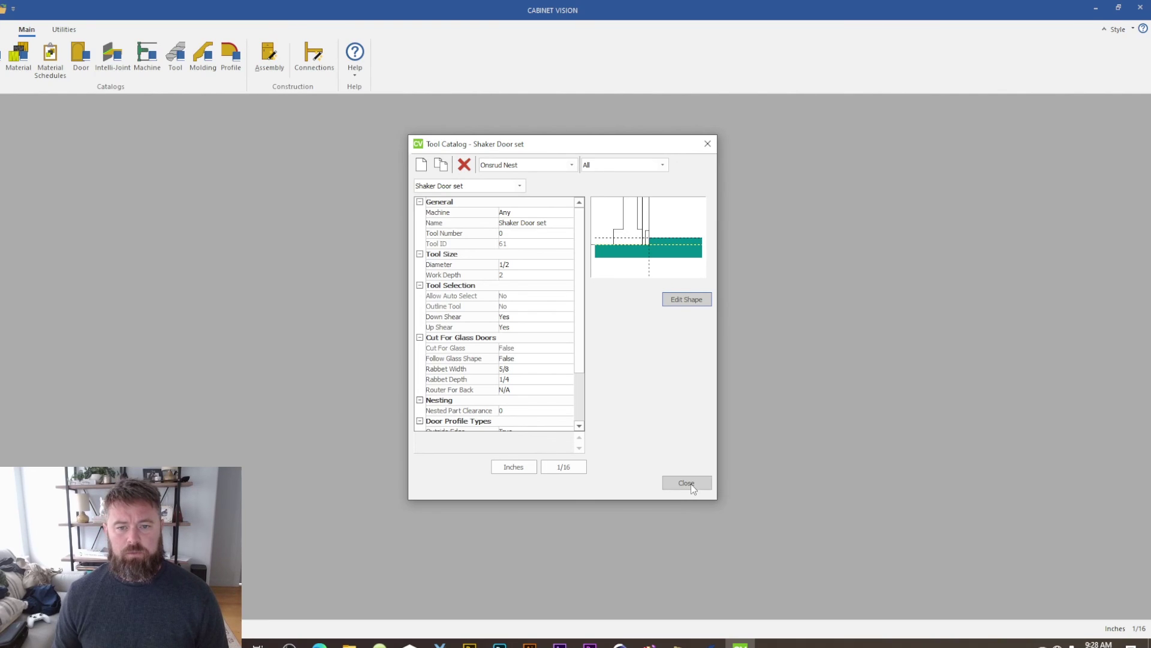
pyautogui.click(691, 484)
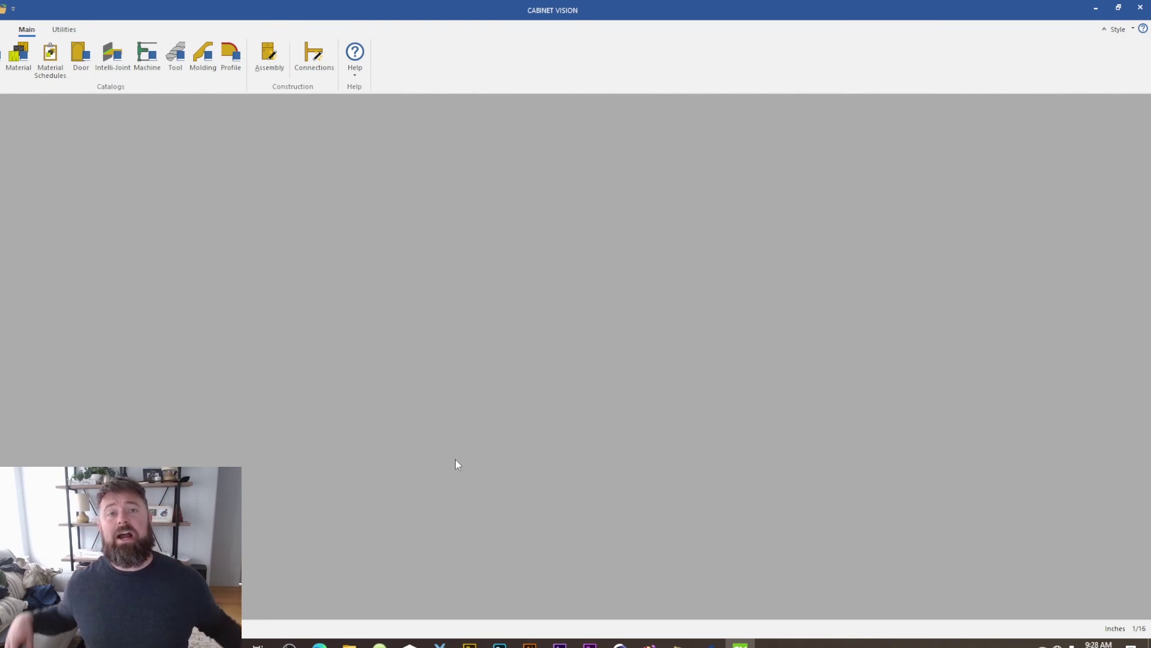